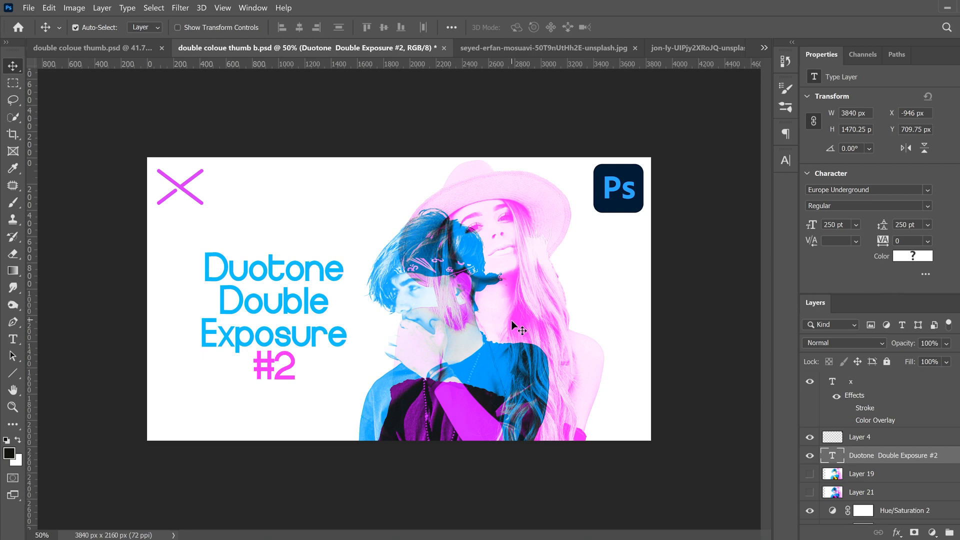
Compare the two portrait photos, then automatically select the standing man in his photo with Select Subject.
left_click(543, 48)
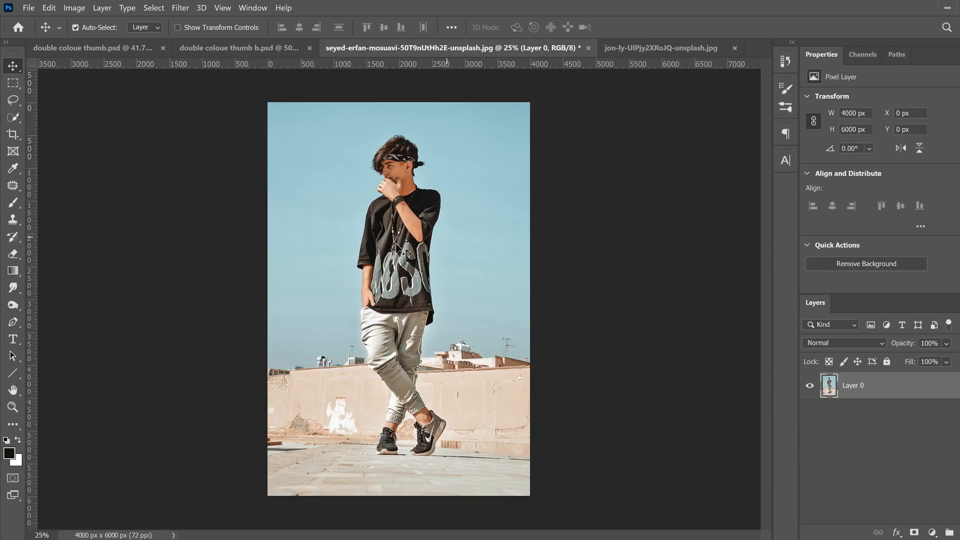
left_click(646, 48)
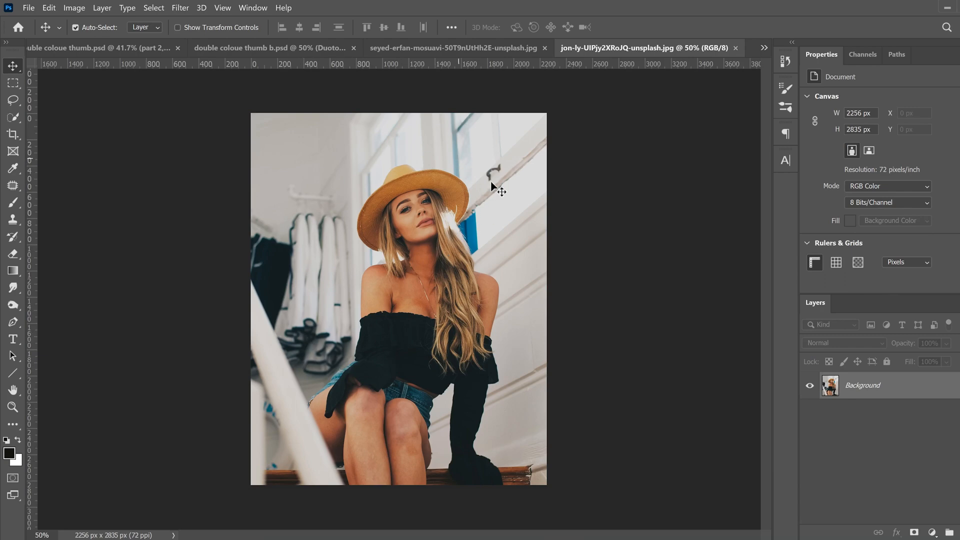
left_click(433, 48)
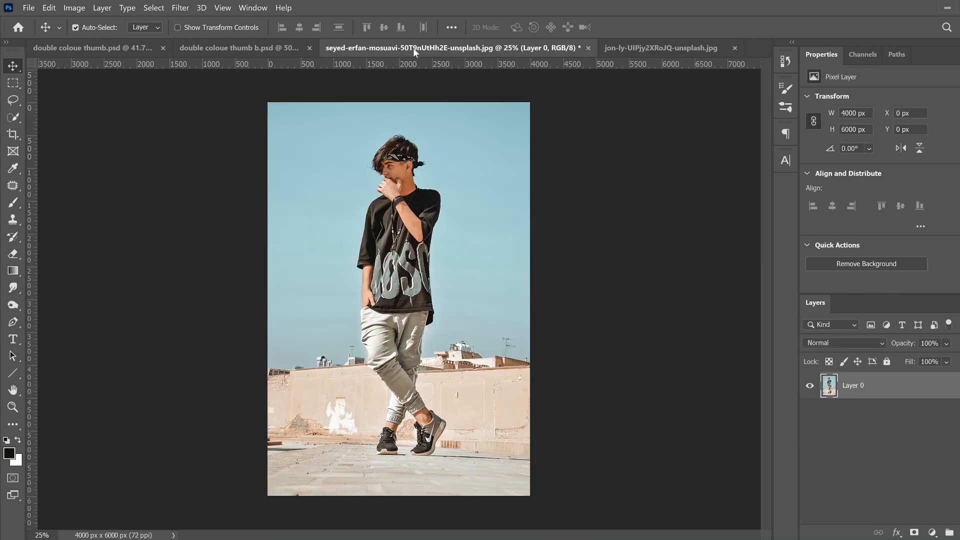
left_click(14, 119)
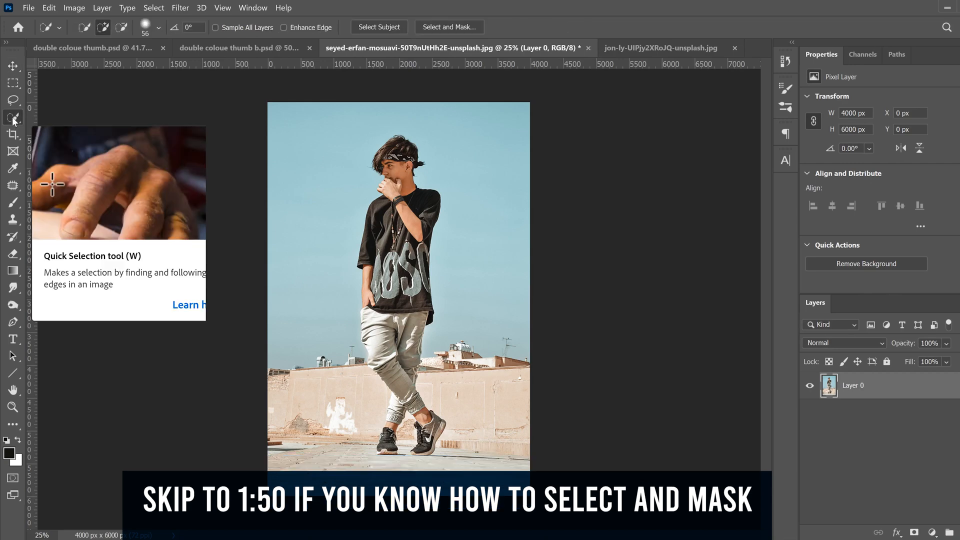
left_click(382, 28)
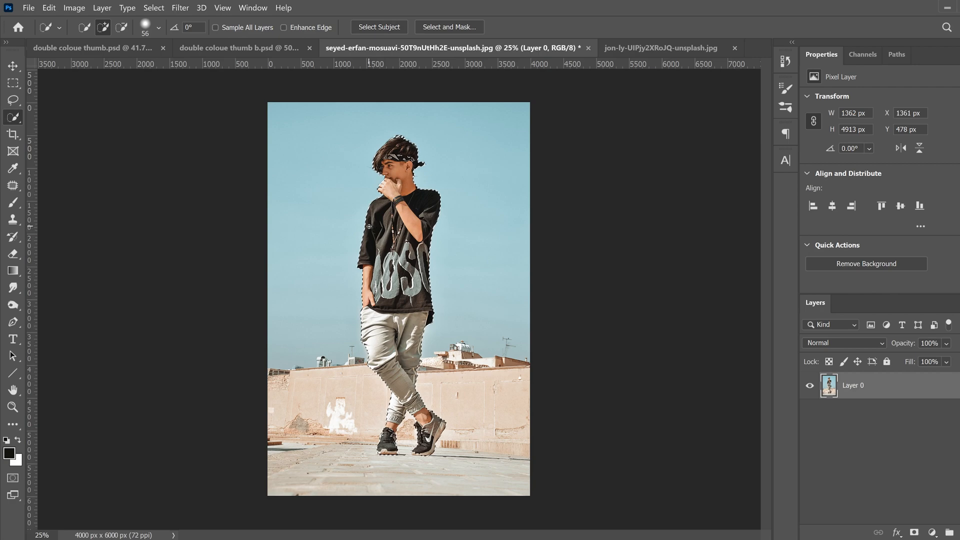
Try adding and subtracting selection areas along the edge of the man's T-shirt sleeve with the Quick Selection tool.
key("ctrl+plus")
key("ctrl+plus")
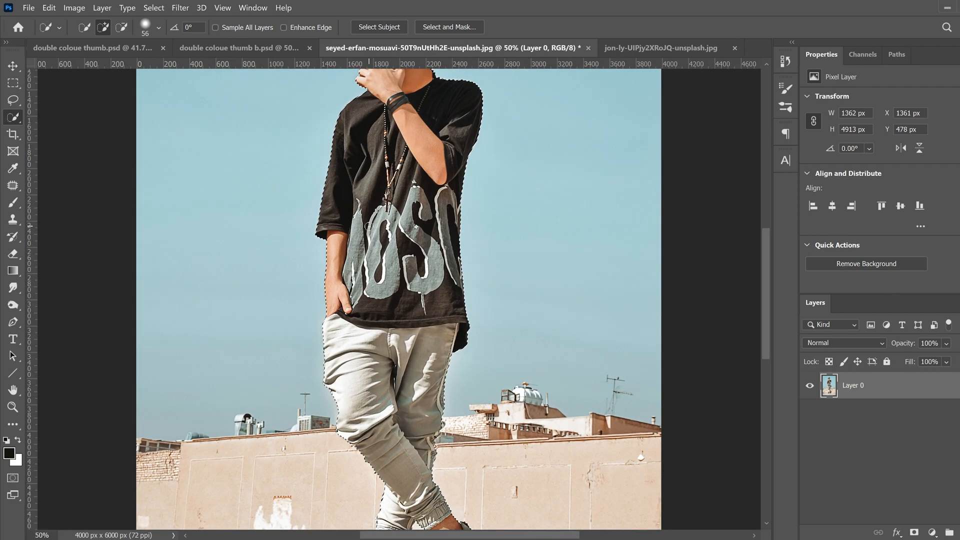
left_click(320, 172)
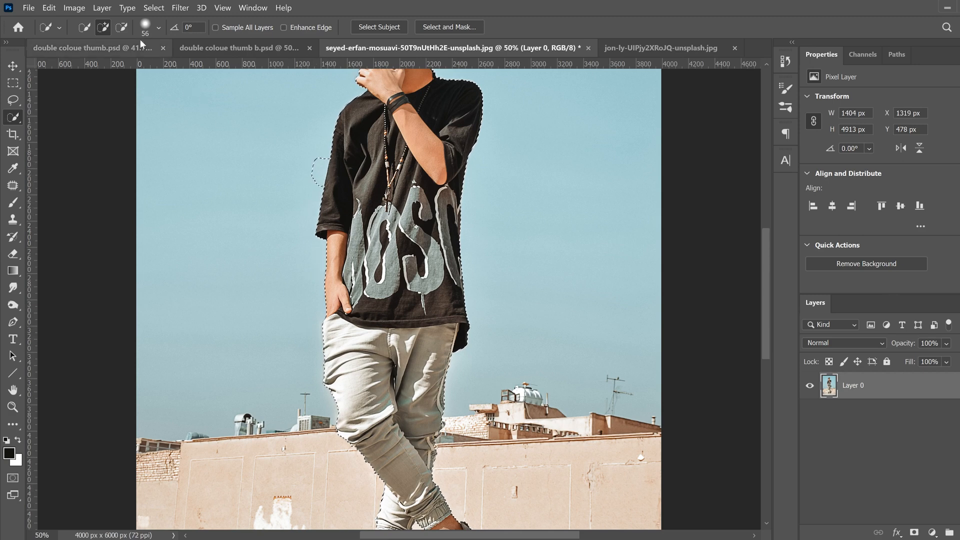
left_click(121, 28)
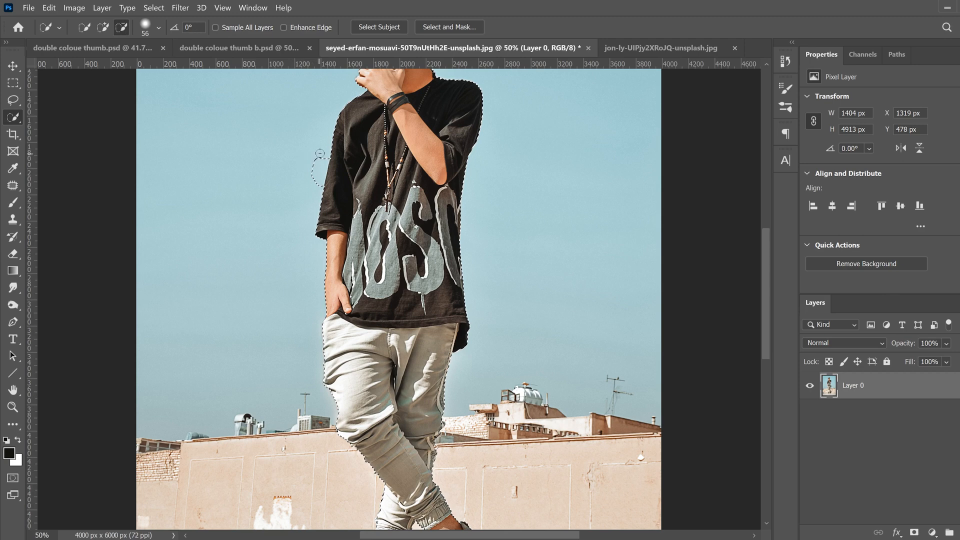
left_click_drag(314, 187, 321, 176)
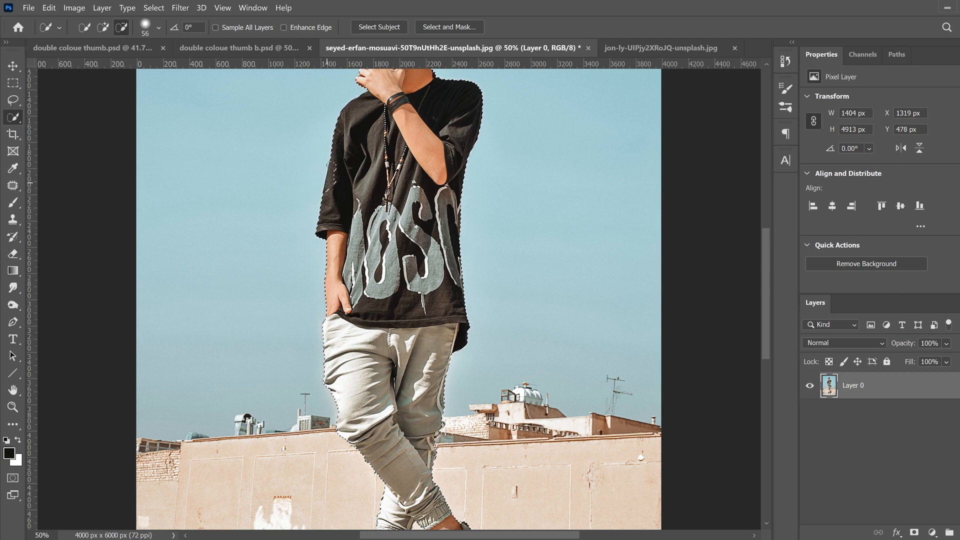
left_click(323, 188)
key("alt")
left_click_drag(327, 195, 334, 175)
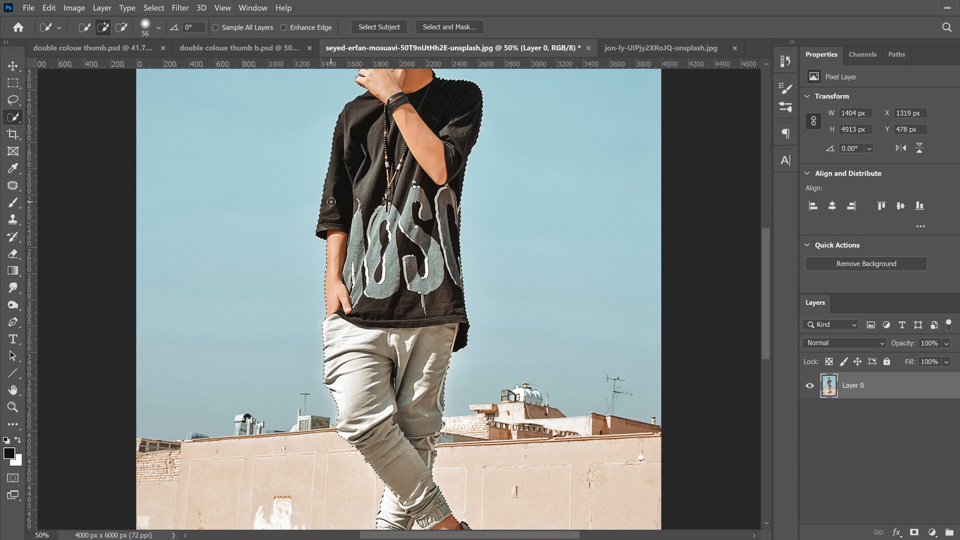
Open the man's selection in Select and Mask and set the red overlay's opacity to 75%.
left_click(446, 28)
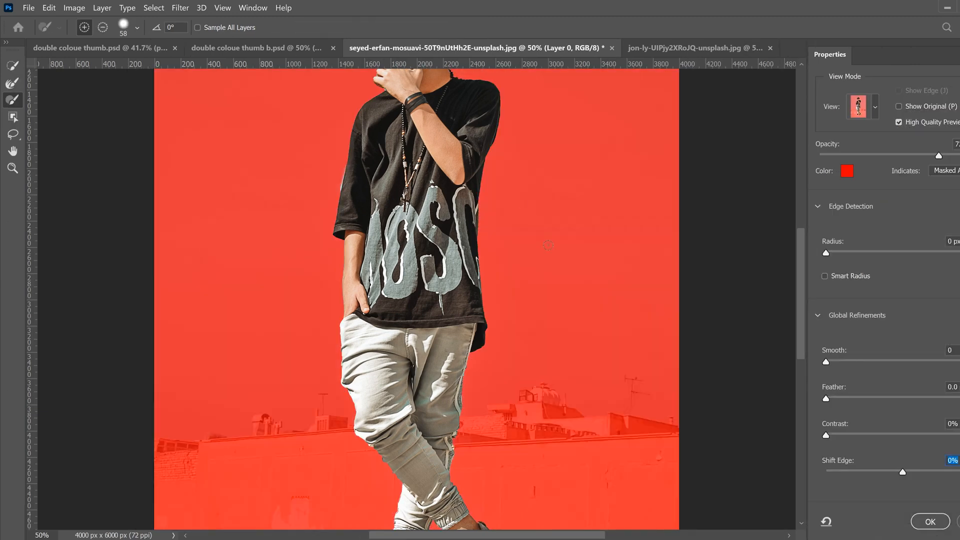
left_click_drag(804, 294, 802, 264)
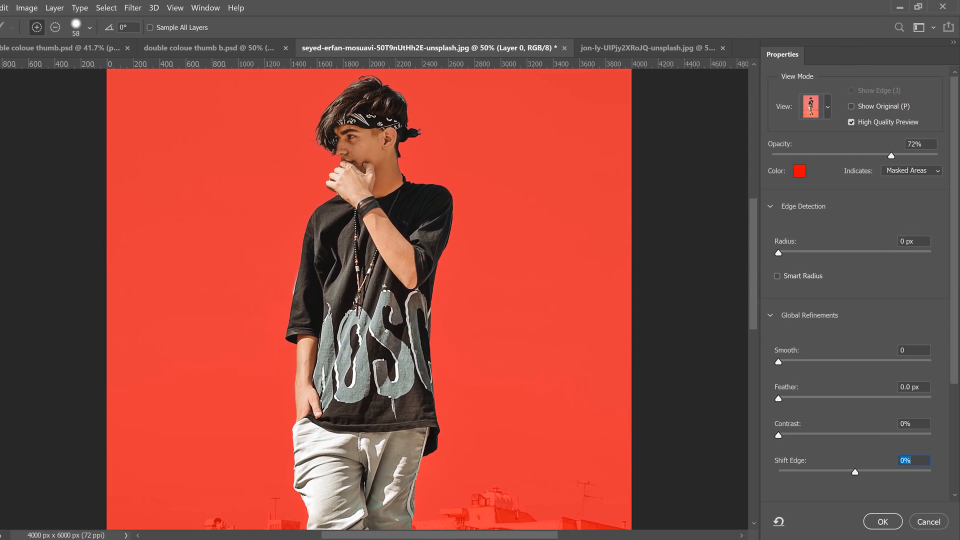
left_click(828, 107)
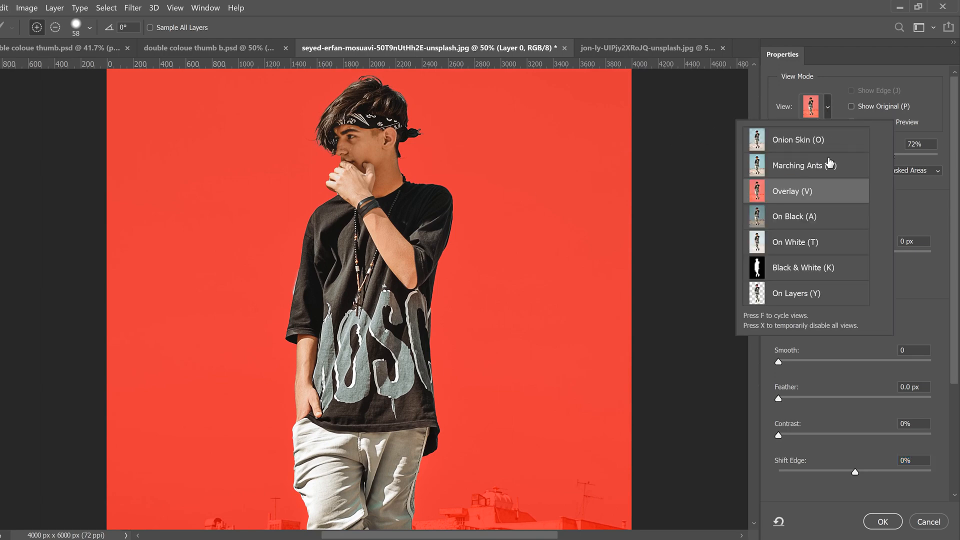
left_click(910, 202)
mouse_move(892, 157)
left_mouse_down()
mouse_move(813, 155)
mouse_move(897, 156)
left_mouse_up()
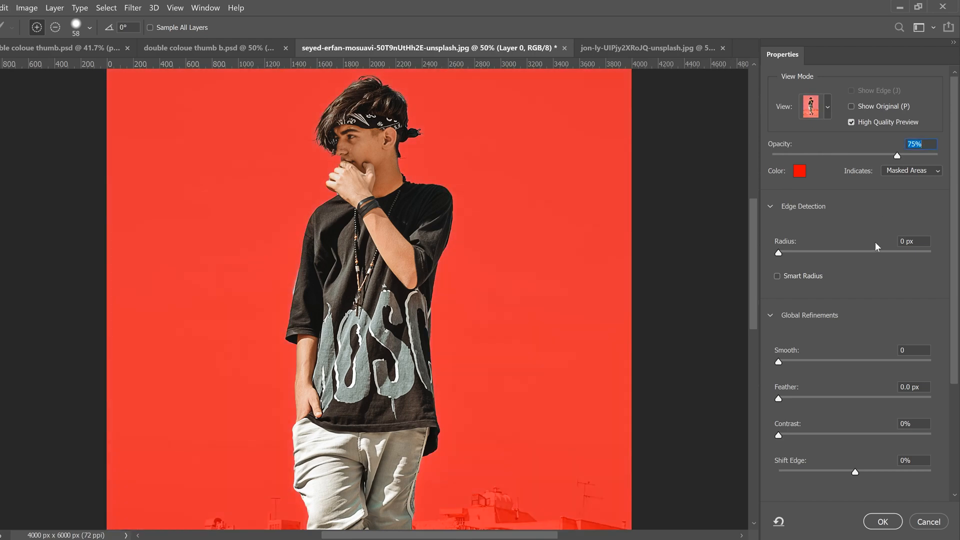
Refine the man's selection edge with Smooth 33, Feather 1.4 px and Shift Edge -32%.
scroll(940, 306, "down", 1)
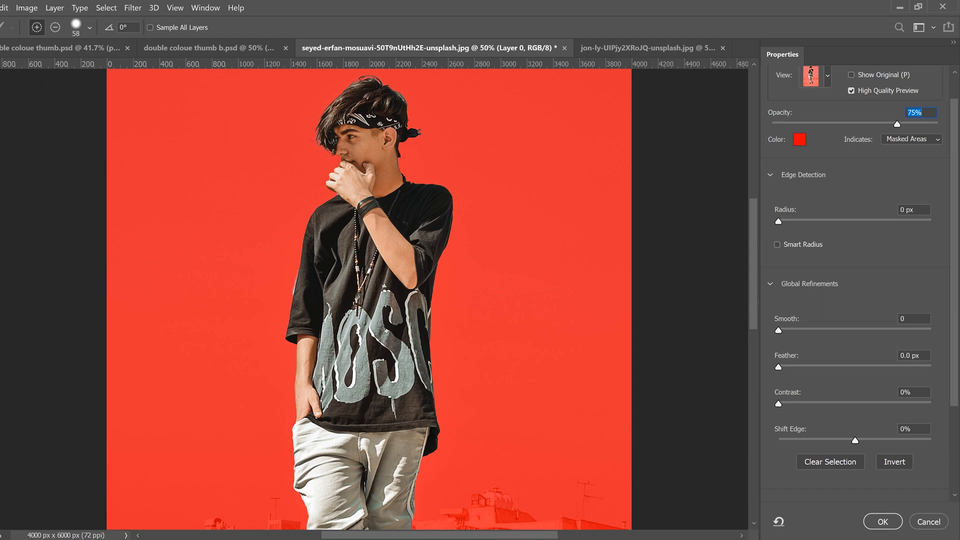
left_click_drag(812, 334, 823, 332)
left_click(830, 333)
left_click(790, 368)
left_click(831, 440)
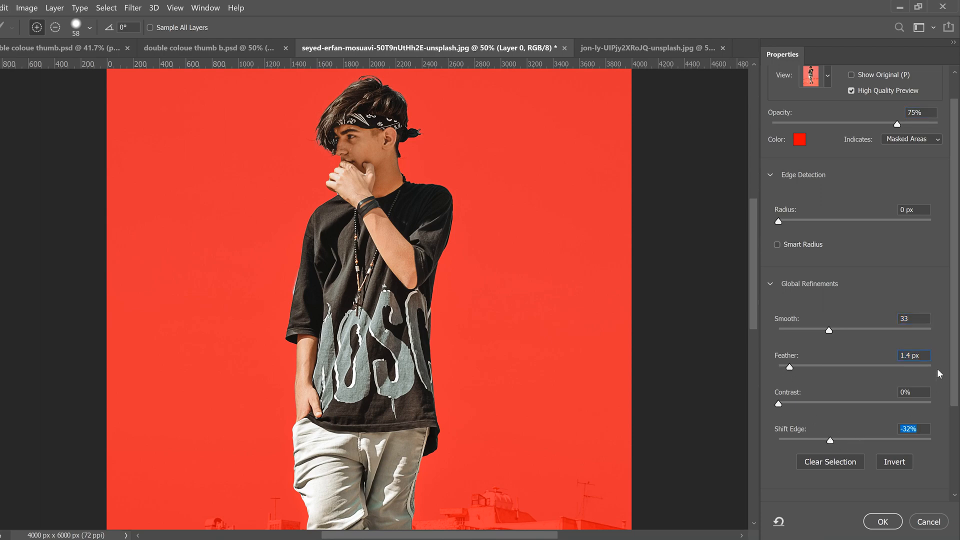
Preview the edge as marching ants and back as overlay, and output the man's refined selection as a layer mask.
left_click_drag(956, 345, 954, 448)
key("m")
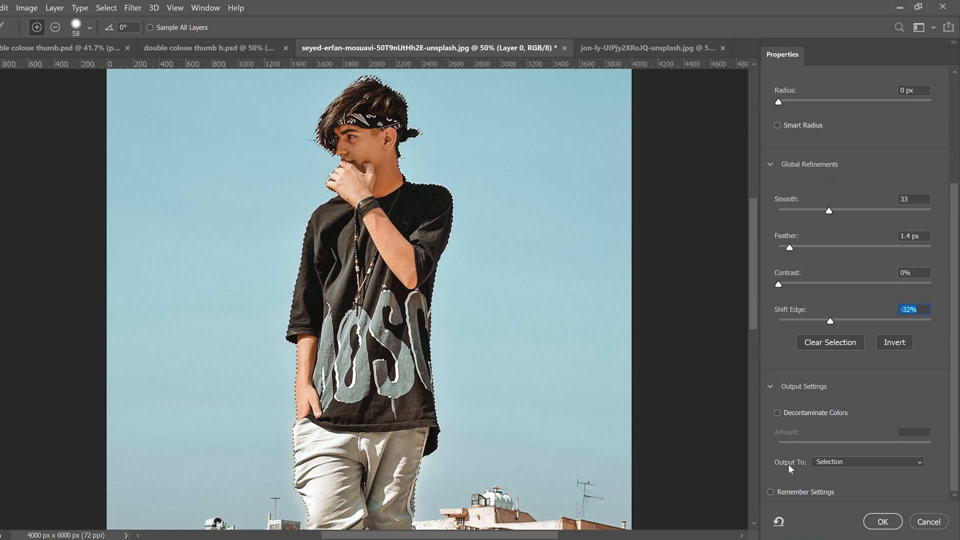
key("v")
left_click(855, 465)
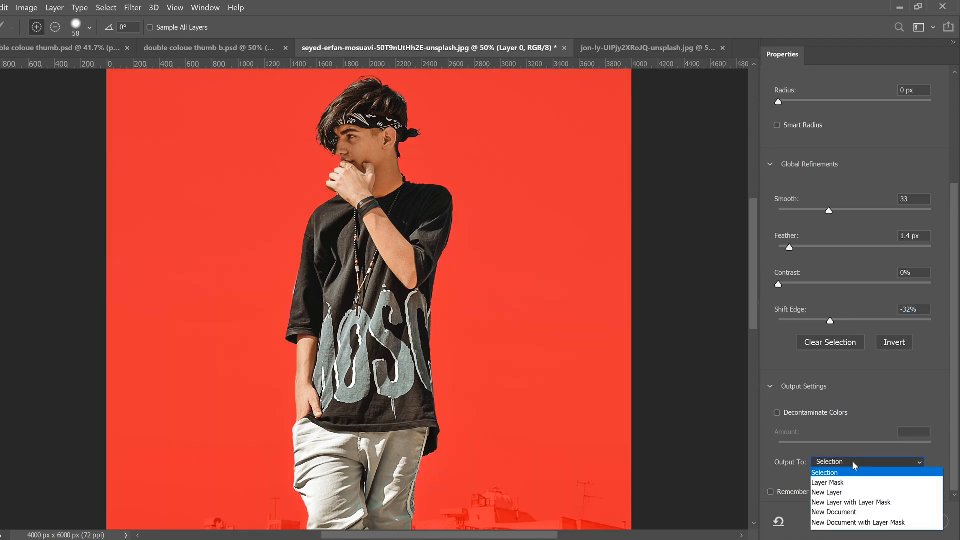
left_click(831, 484)
left_click(883, 522)
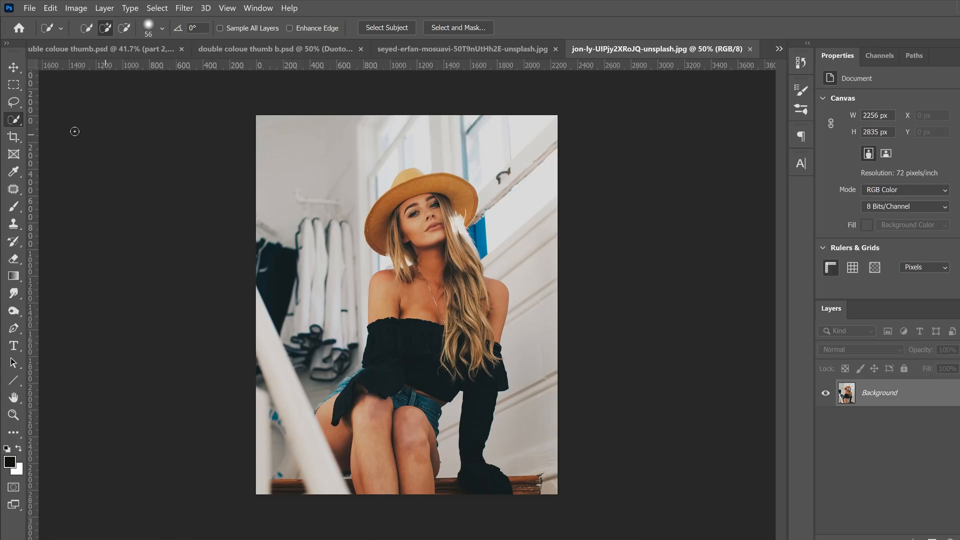
Select the woman as the subject of her photo and mask out her background with Select and Mask.
left_click(388, 28)
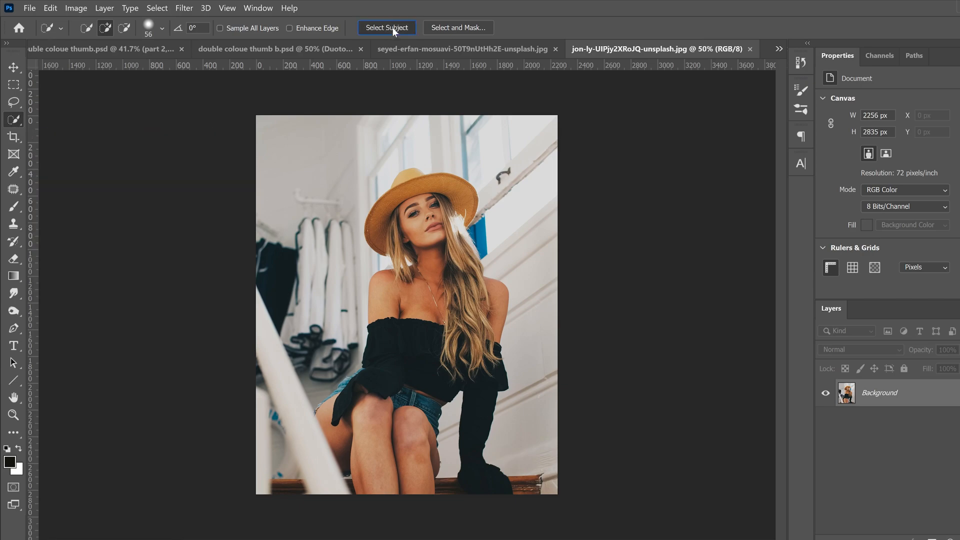
key("ctrl+alt+r")
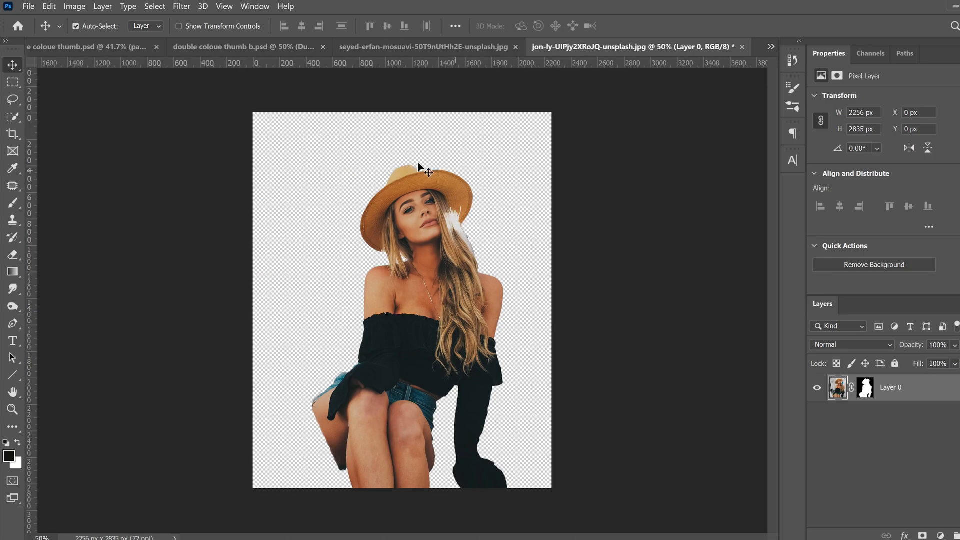
Copy the masked man into the woman's document and position him in front of her with his head beside hers.
left_click(429, 47)
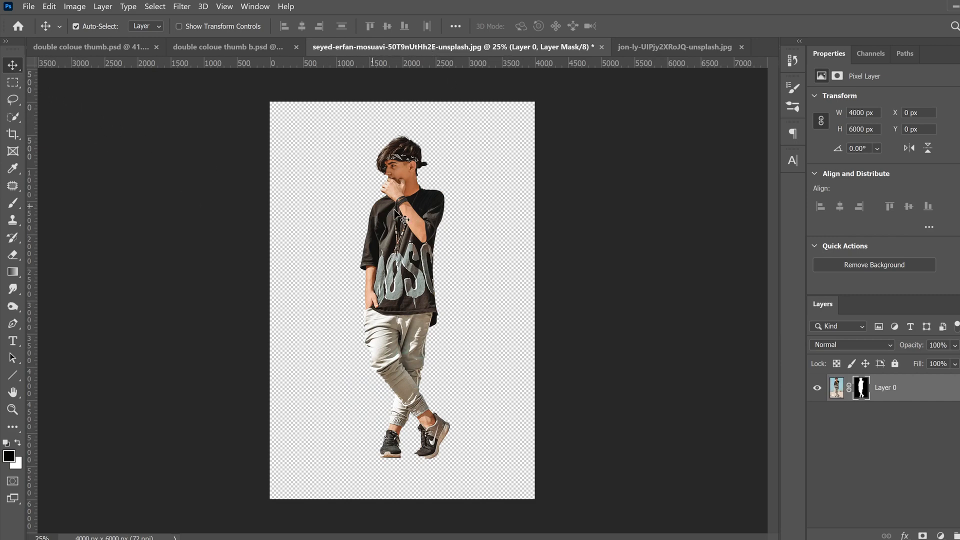
left_click_drag(395, 209, 385, 301)
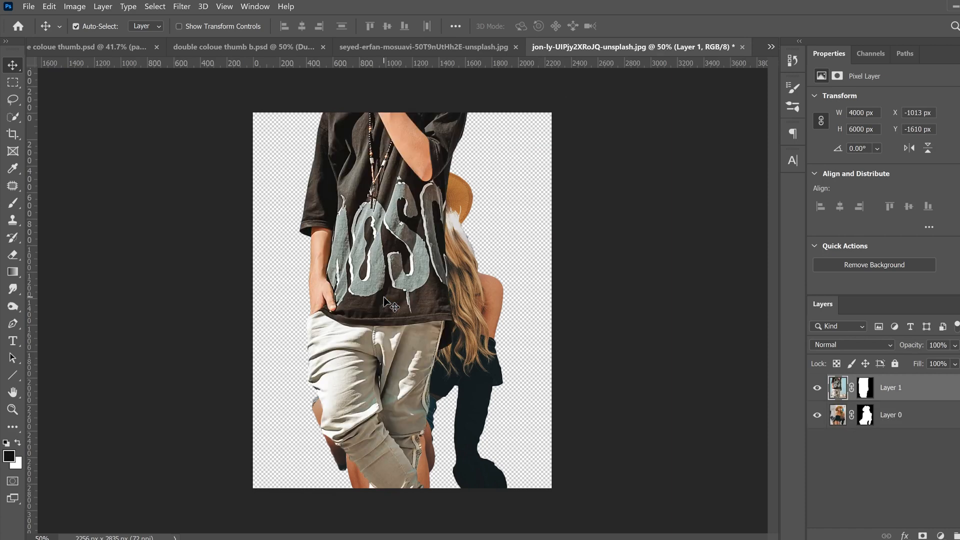
left_click_drag(385, 178, 376, 342)
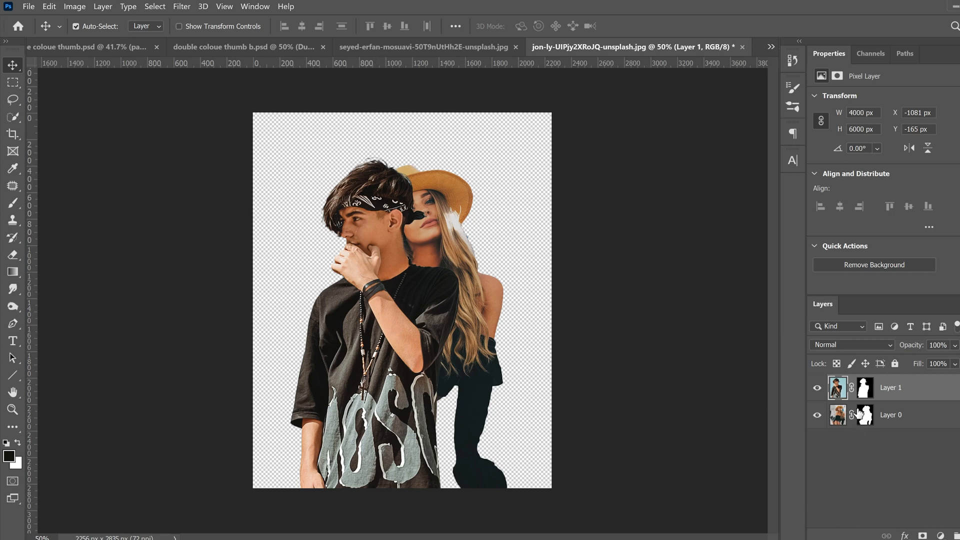
Scale the man's layer to 83.83%, rotate it -3.38° and place it lower in front of the woman.
key("ctrl")
key("ctrl+t")
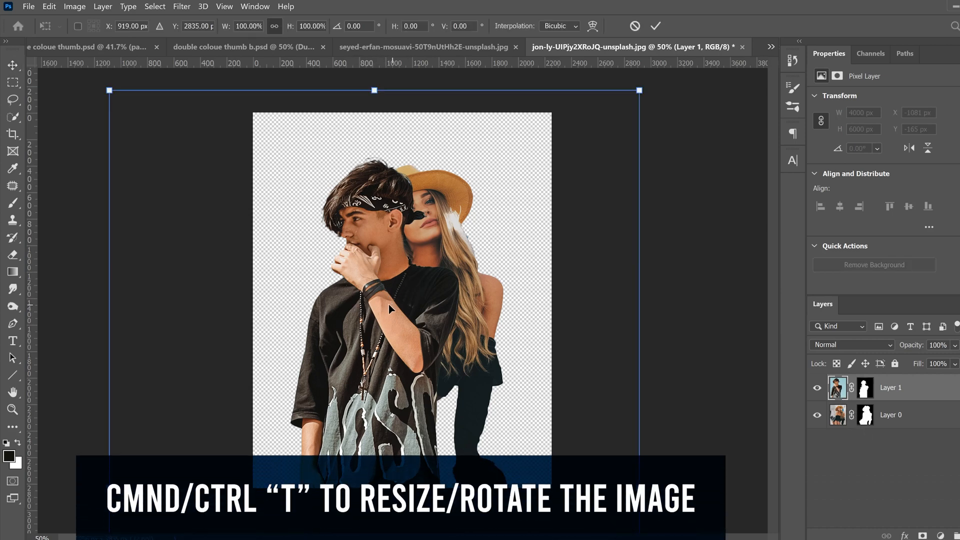
left_click_drag(108, 89, 210, 189)
left_click_drag(428, 368, 403, 318)
left_click_drag(620, 158, 610, 170)
left_click_drag(385, 336, 392, 322)
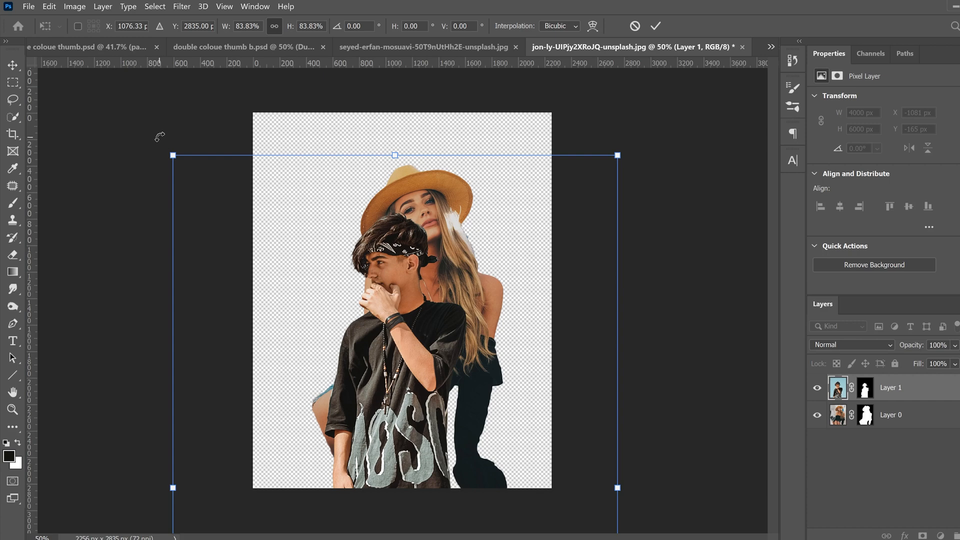
left_click_drag(159, 137, 140, 154)
mouse_move(404, 288)
left_mouse_down()
mouse_move(375, 288)
mouse_move(406, 287)
left_mouse_up()
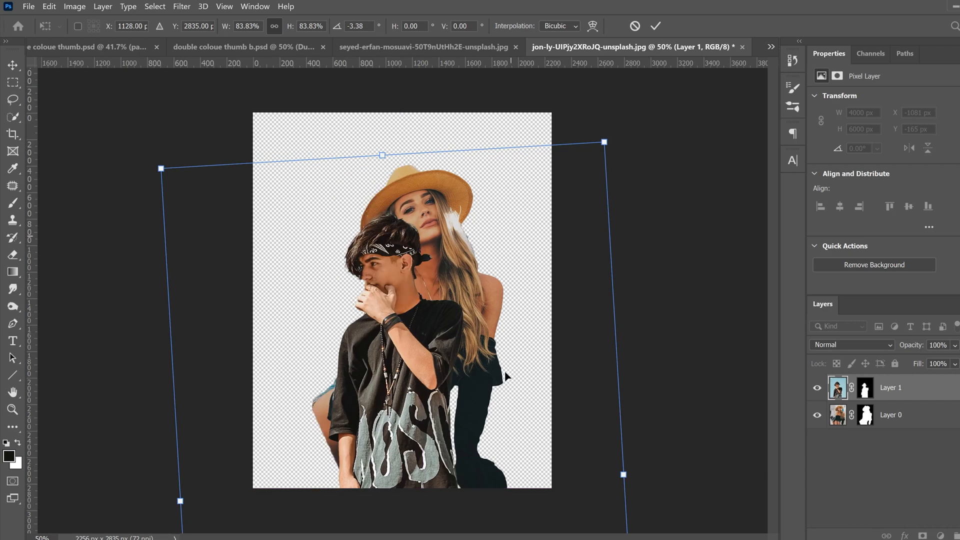
left_click(656, 26)
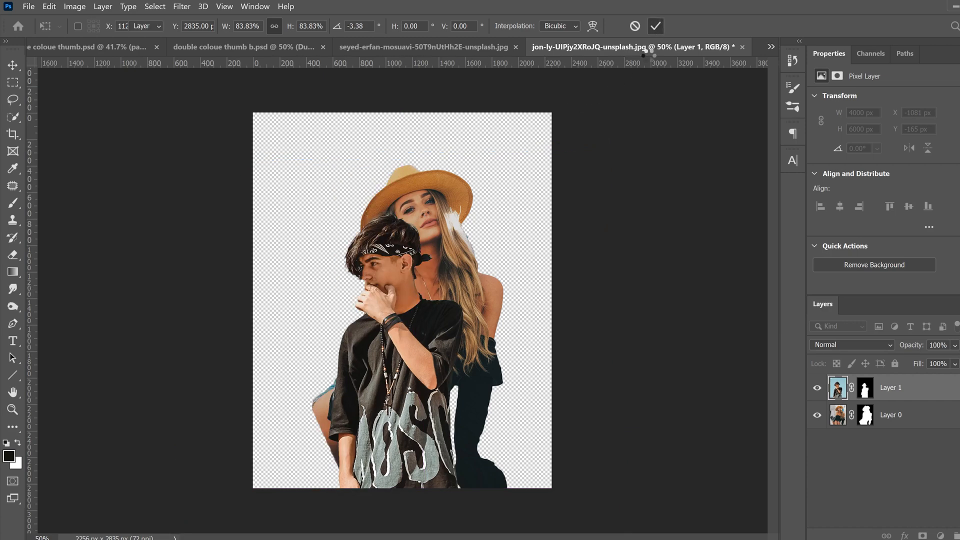
Rotate the woman's layer by 2.38° and shift it horizontally to about X 1162 px.
left_click(838, 422)
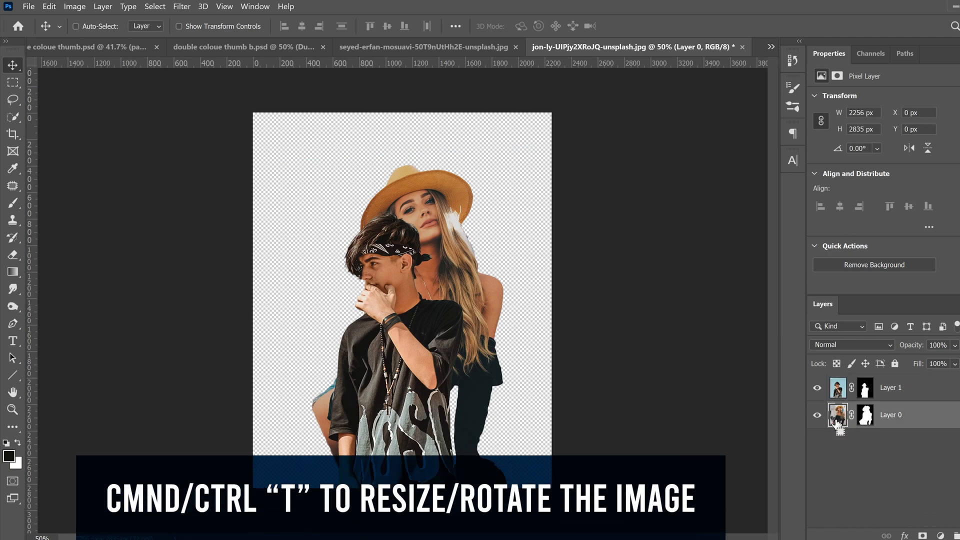
key("ctrl+t")
left_click_drag(559, 103, 568, 108)
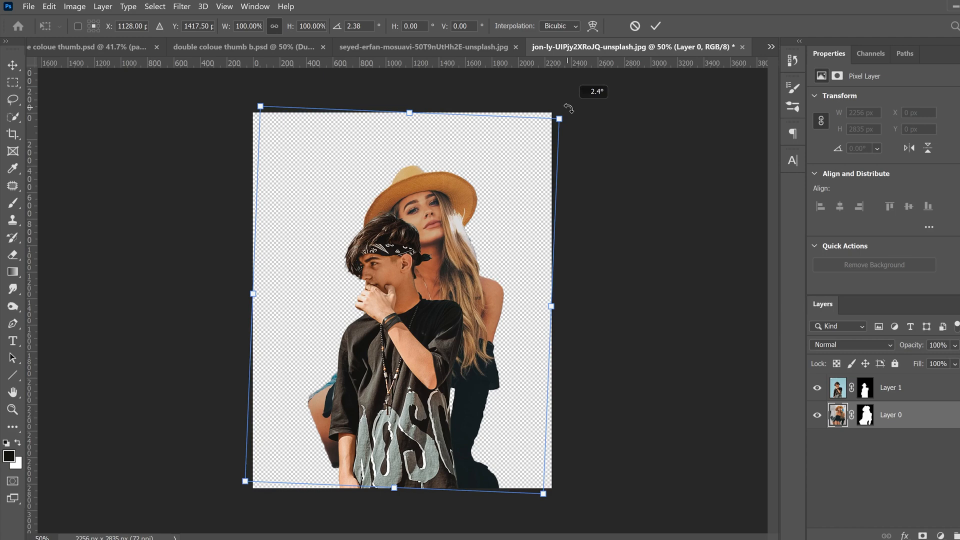
left_click_drag(448, 227, 455, 226)
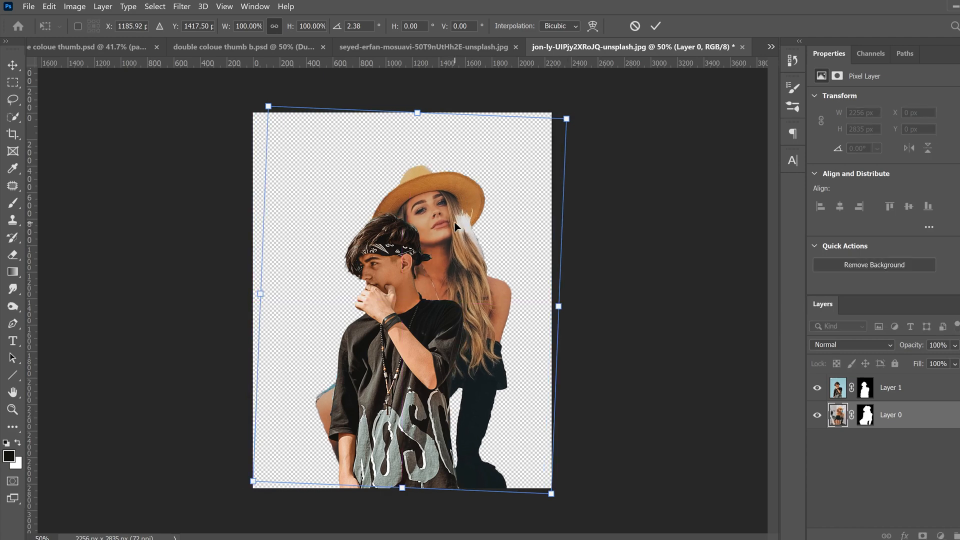
key("Left")
key("Left")
key("Left")
key("Left")
key("Left")
key("Left")
key("Left")
key("Left")
key("Left")
key("Left")
key("Left")
key("Left")
key("Left")
key("Left")
key("Left")
key("Left")
key("Left")
key("Left")
key("Left")
key("Left")
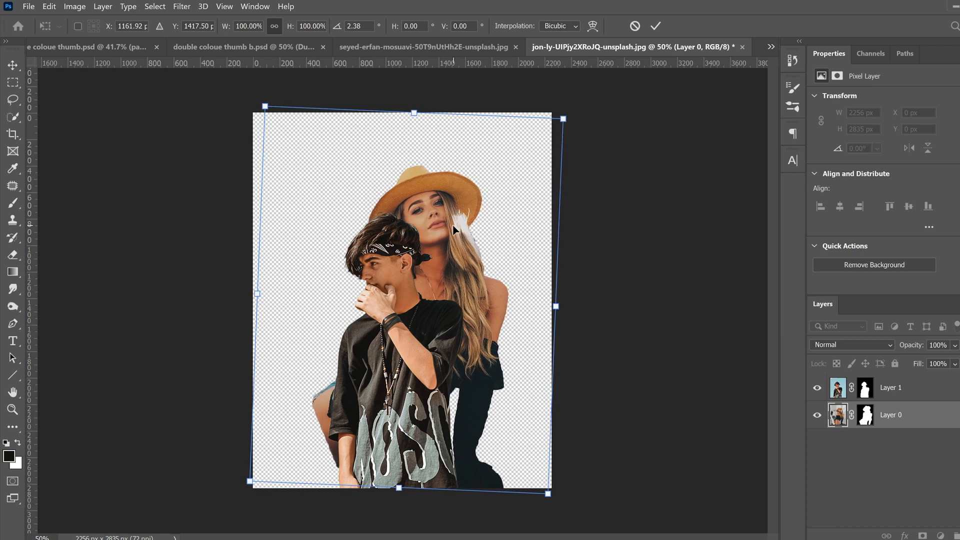
left_click(656, 26)
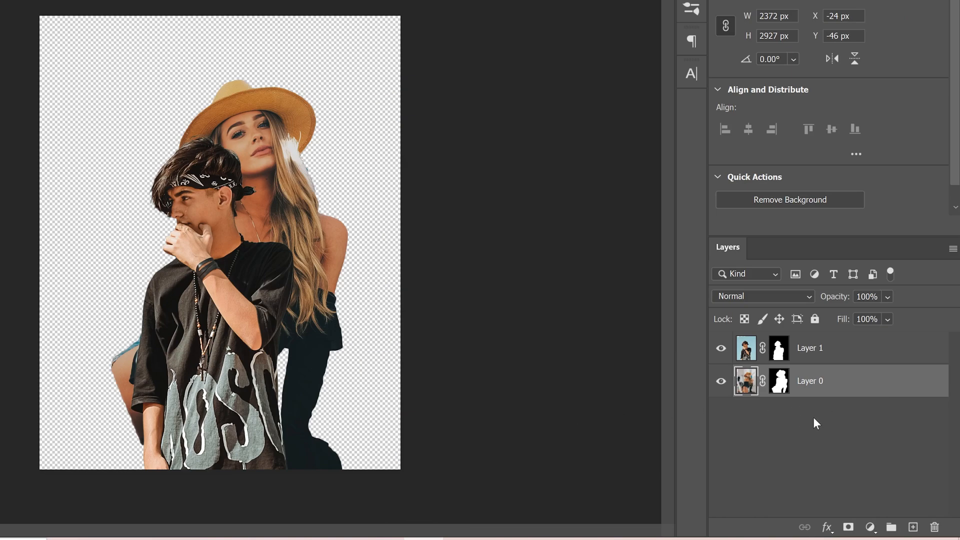
Add a white (ffffff) solid color fill layer and place it beneath the woman's and man's layers.
left_click(871, 528)
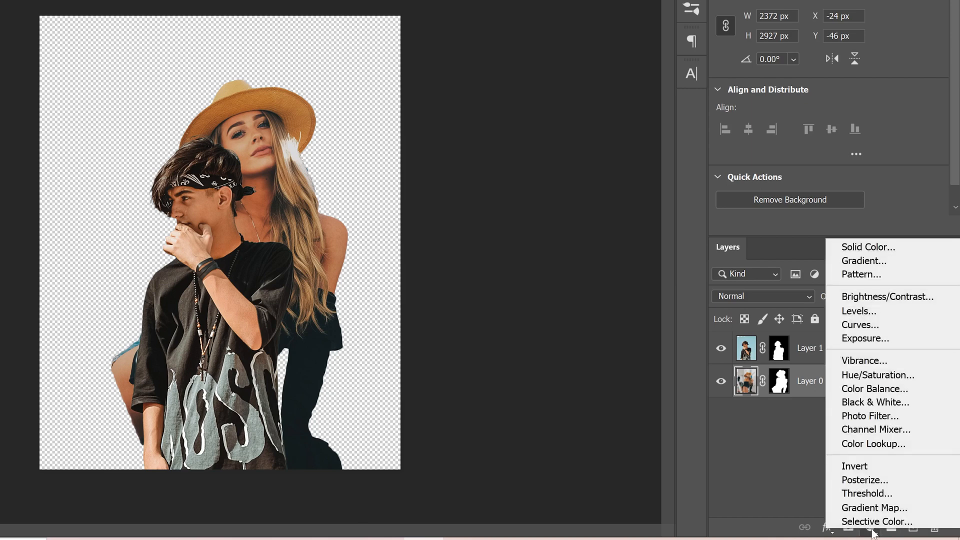
left_click(872, 250)
left_click_drag(621, 343, 499, 162)
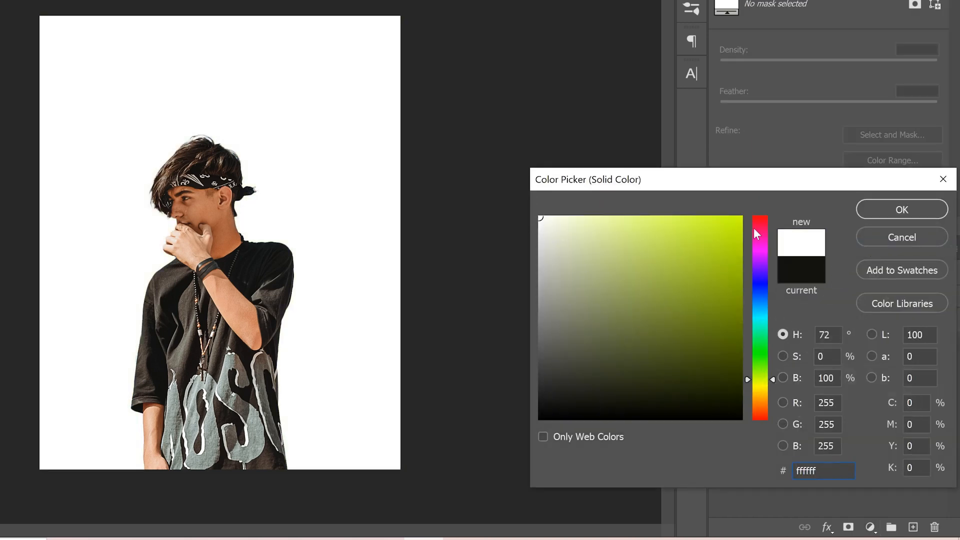
left_click(876, 209)
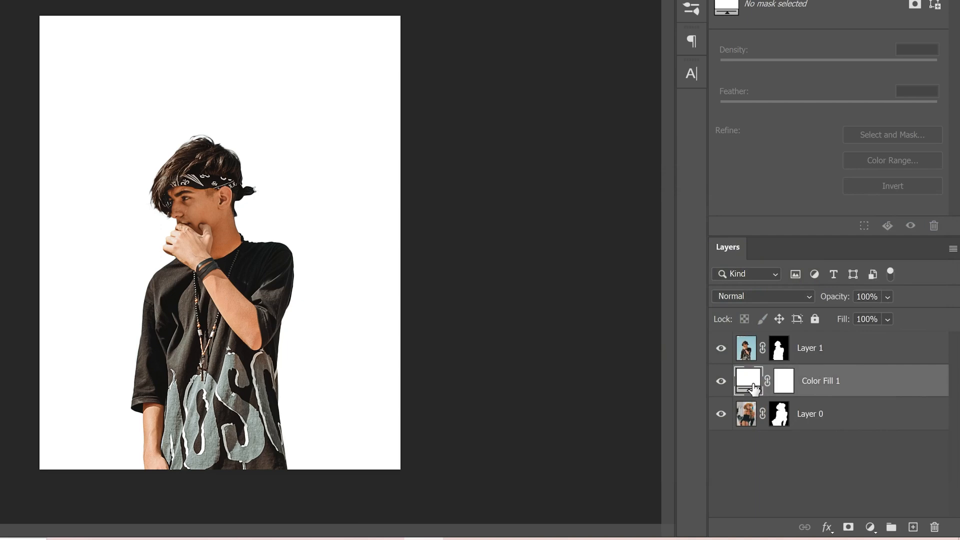
left_click_drag(749, 381, 754, 439)
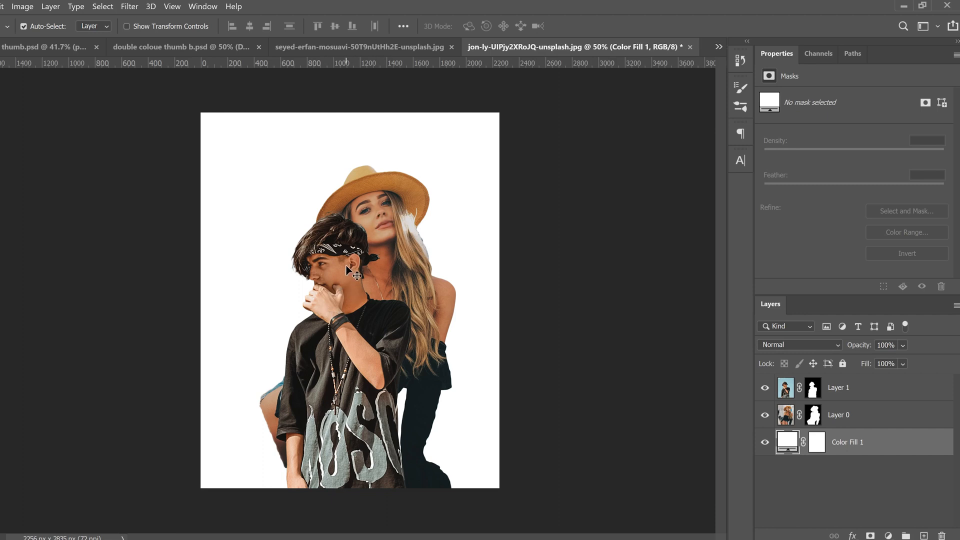
Turn off the red channel in the blending options of the man's layer.
left_click(877, 395)
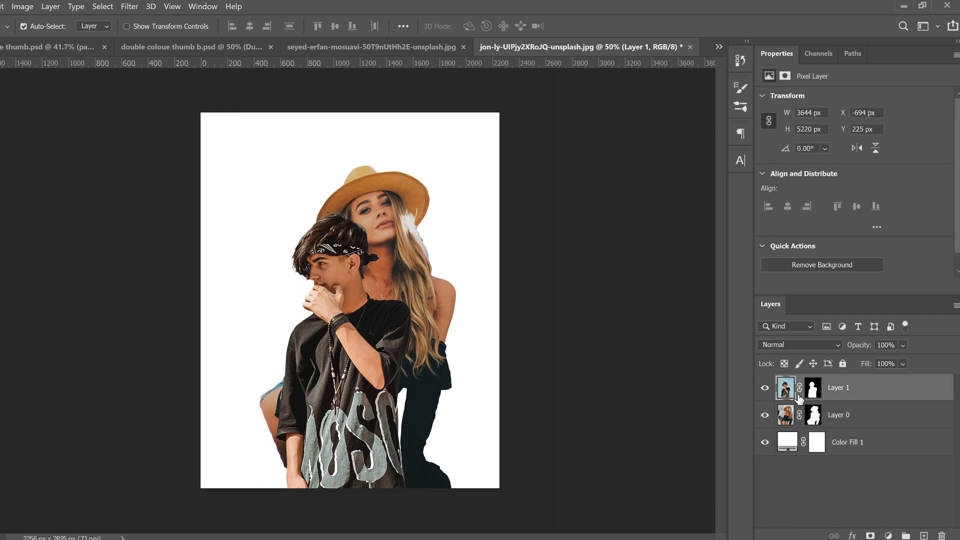
double_click(898, 391)
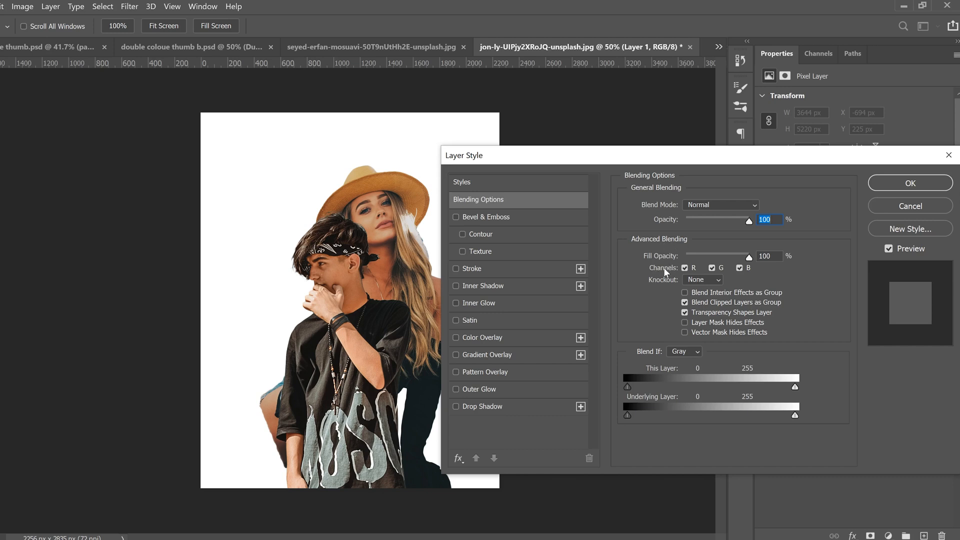
left_click(685, 269)
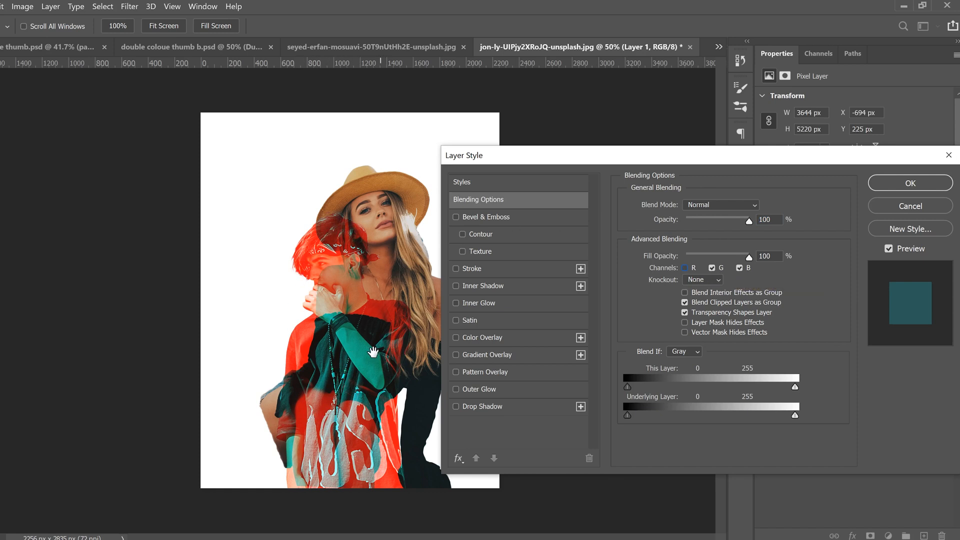
left_click(894, 185)
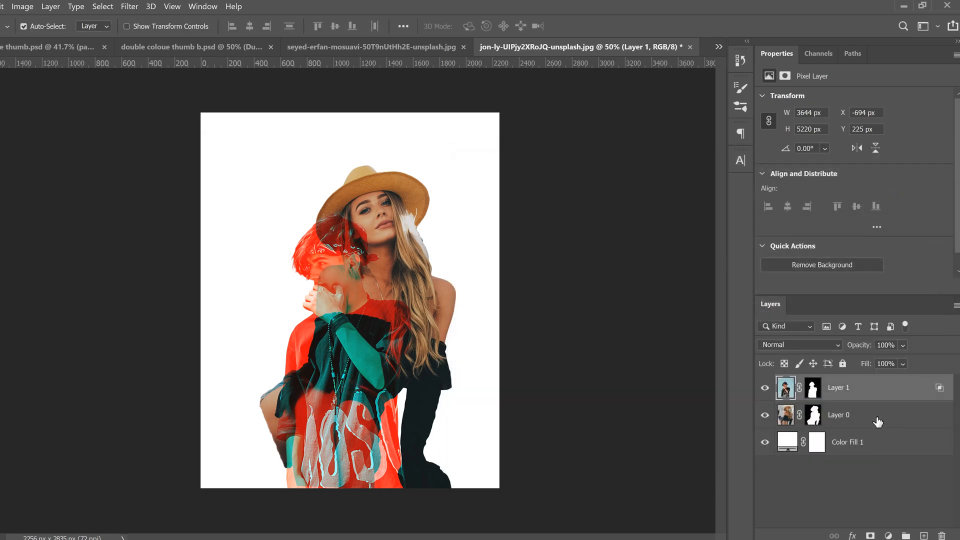
Turn off the green and blue channels in the blending options of the woman's layer.
double_click(900, 419)
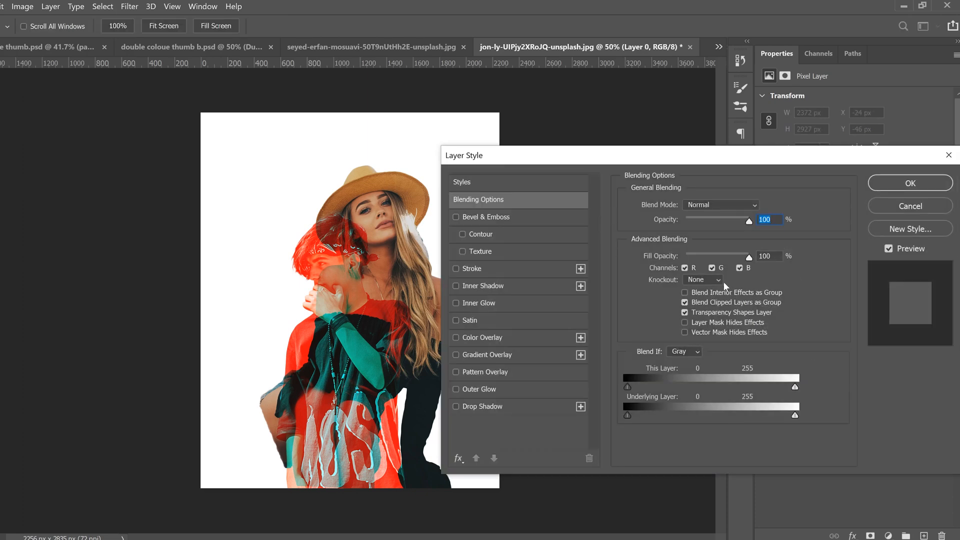
left_click(712, 268)
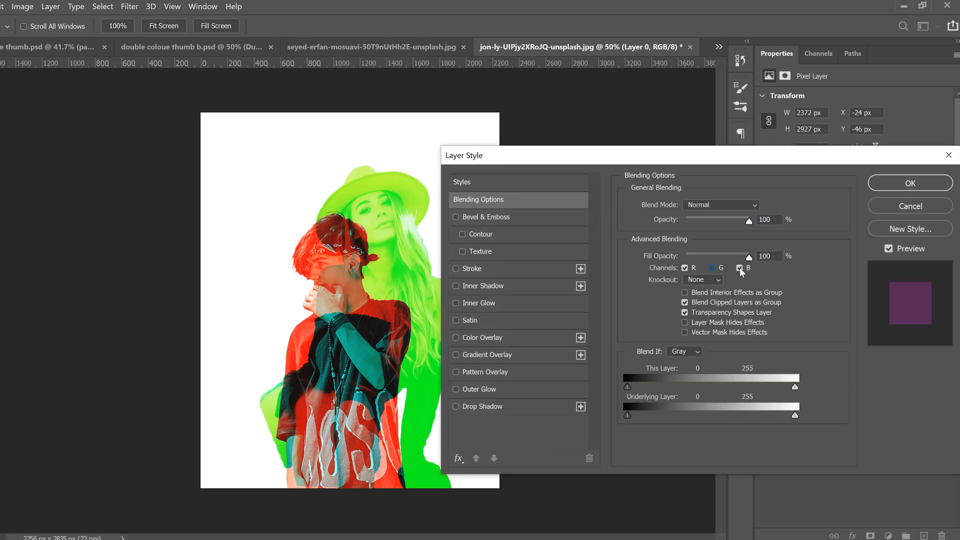
left_click(740, 268)
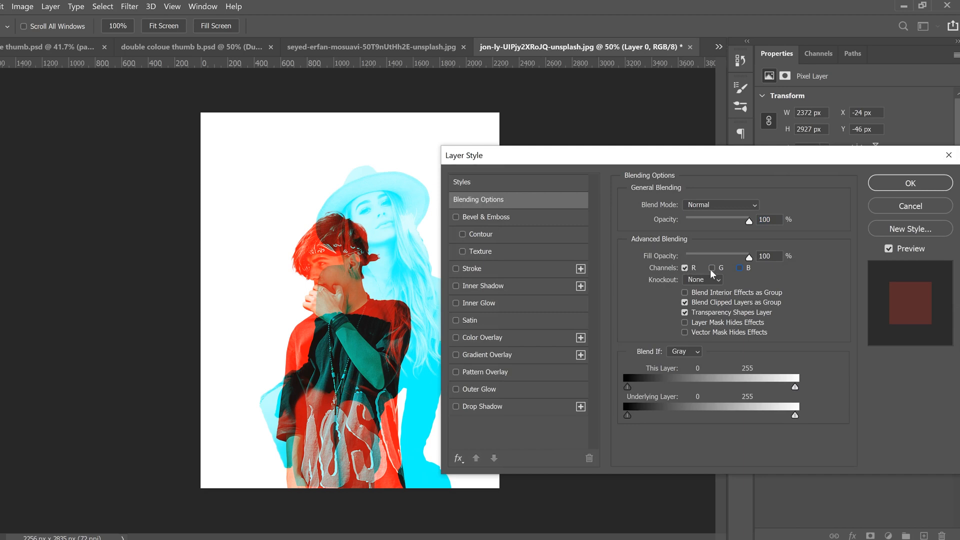
left_click(894, 188)
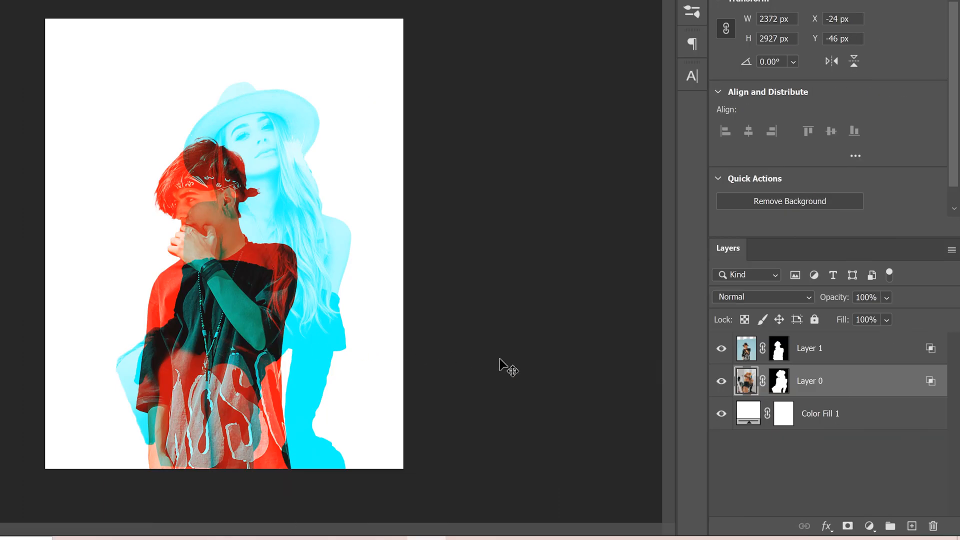
Add a Hue/Saturation adjustment above the man's layer, try different master hues and set the master hue to -1.
left_click(748, 350)
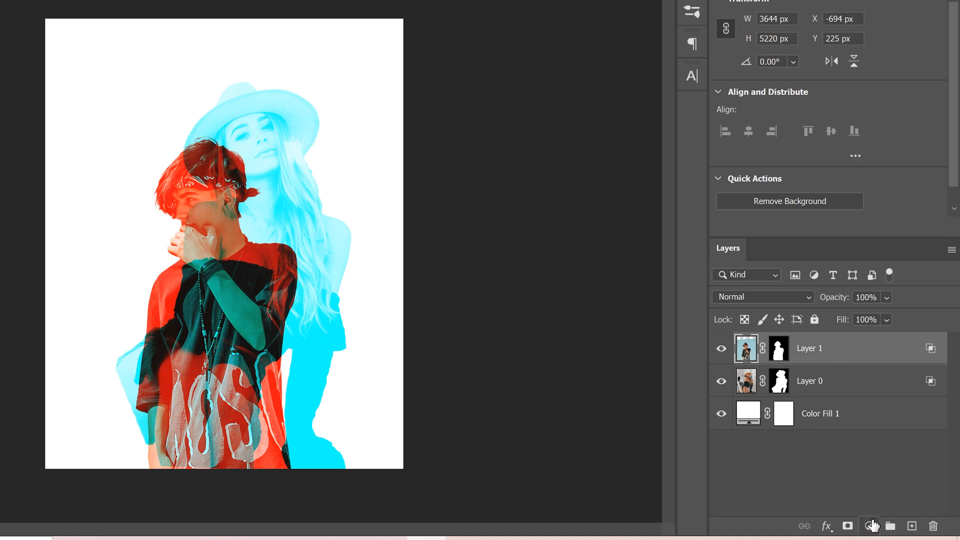
left_click(870, 527)
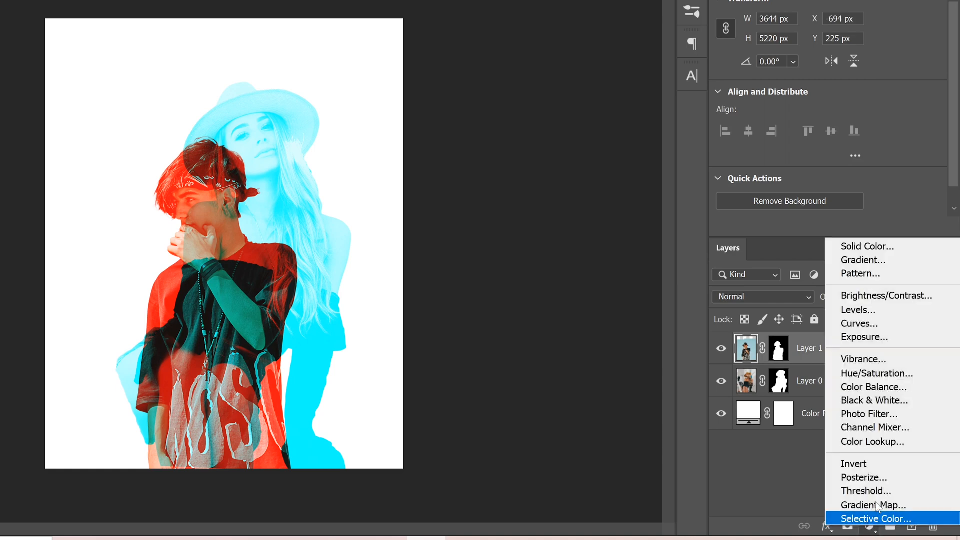
left_click(891, 372)
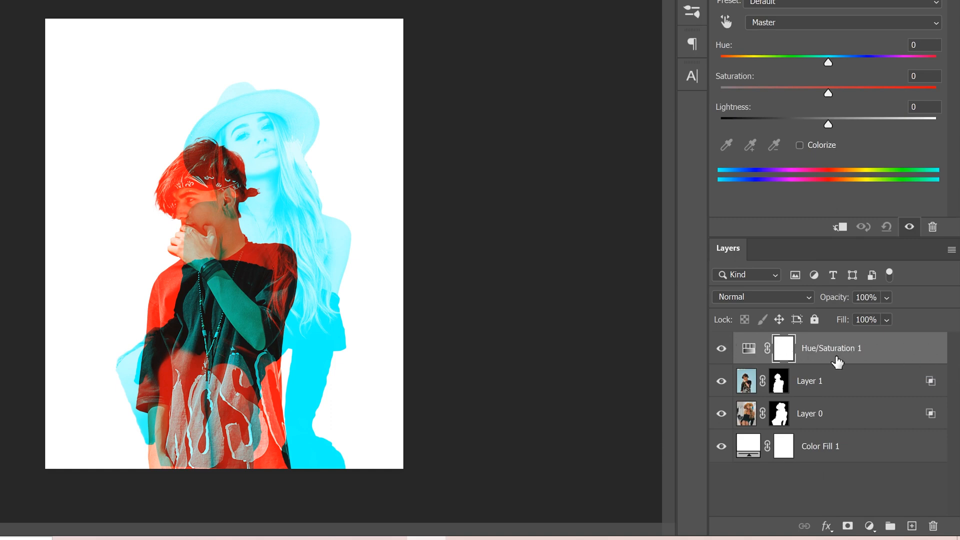
left_click_drag(750, 354, 761, 338)
left_click_drag(828, 65, 749, 97)
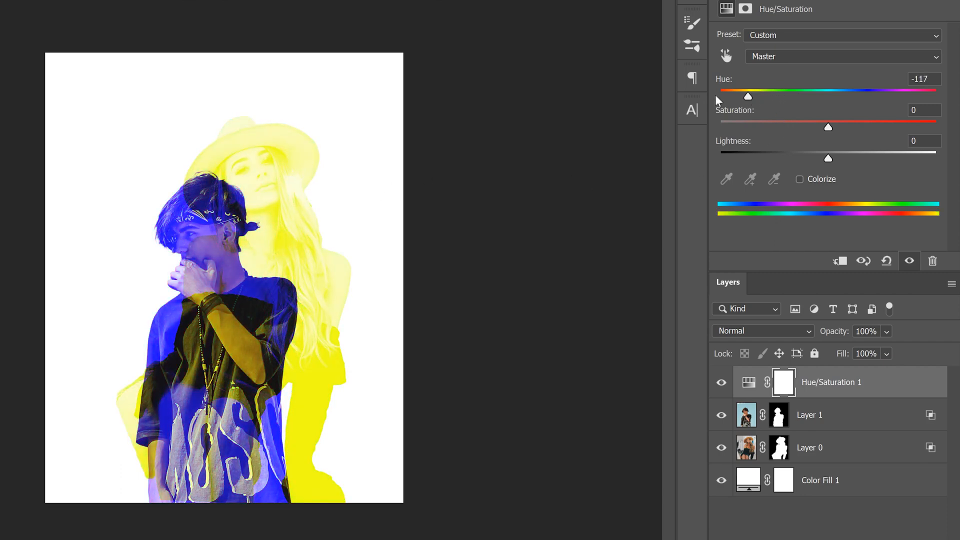
left_click_drag(748, 97, 850, 101)
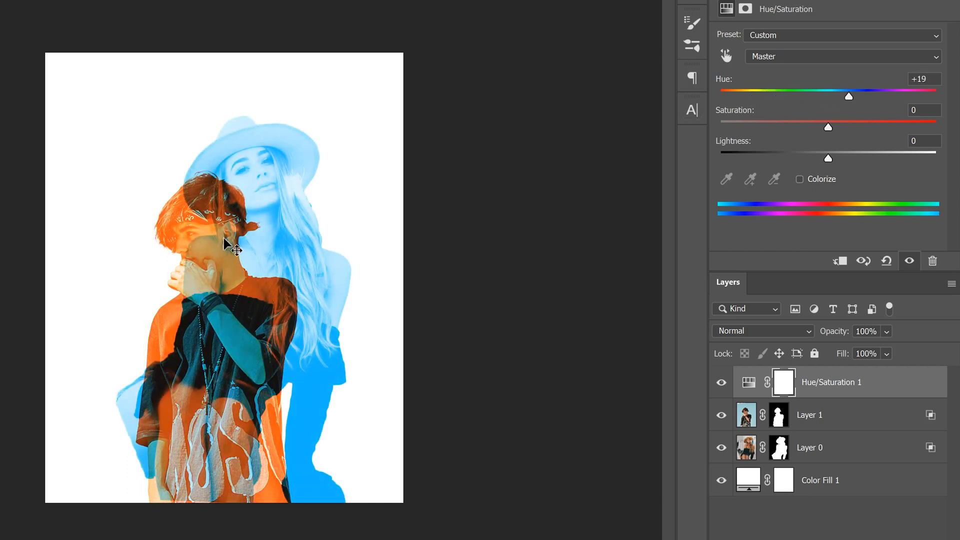
left_click_drag(850, 98, 819, 102)
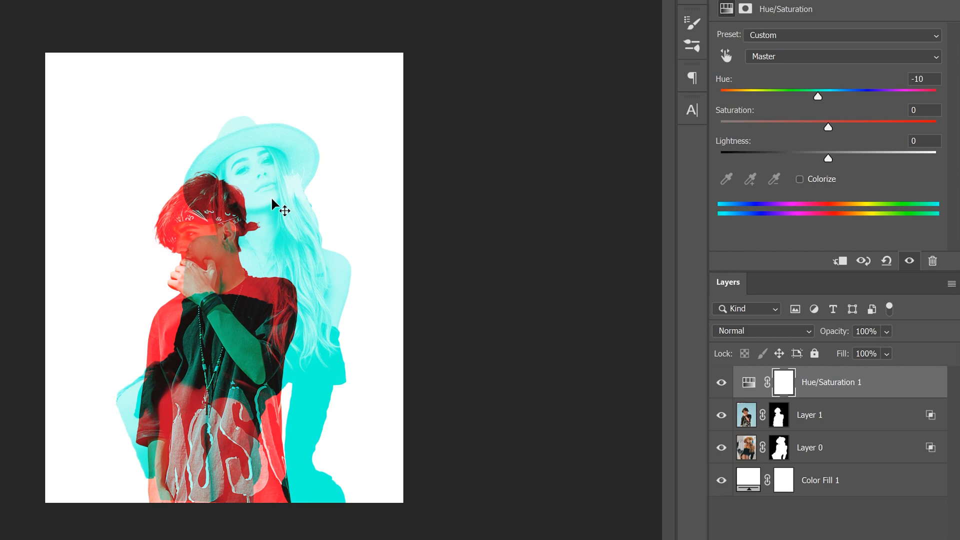
left_click_drag(821, 94, 828, 95)
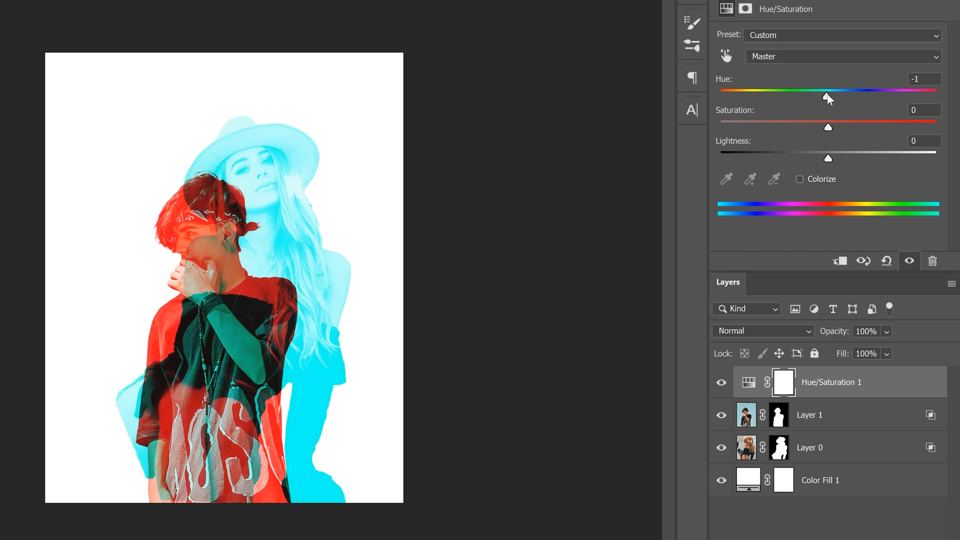
Set the Reds of the Hue/Saturation adjustment to hue -160 and saturation +28.
left_click(776, 58)
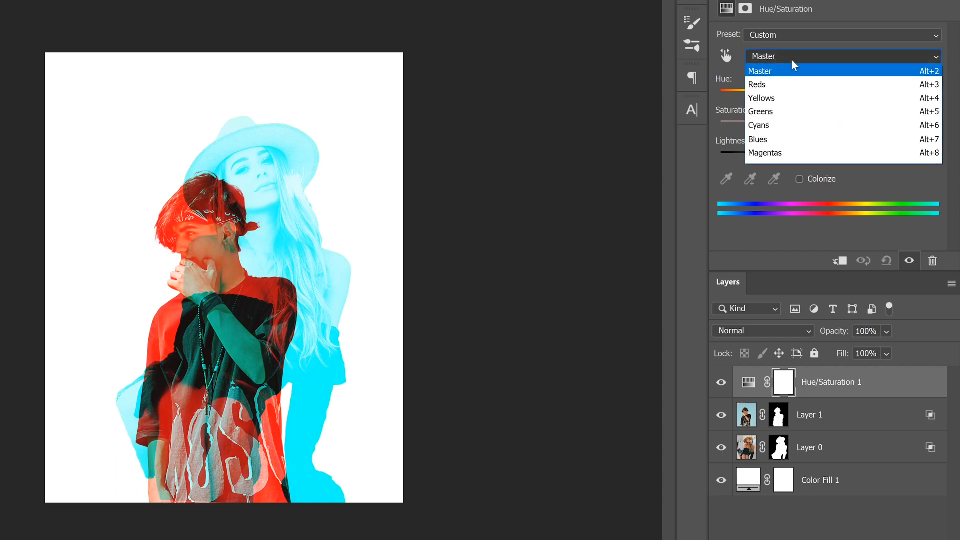
left_click(765, 87)
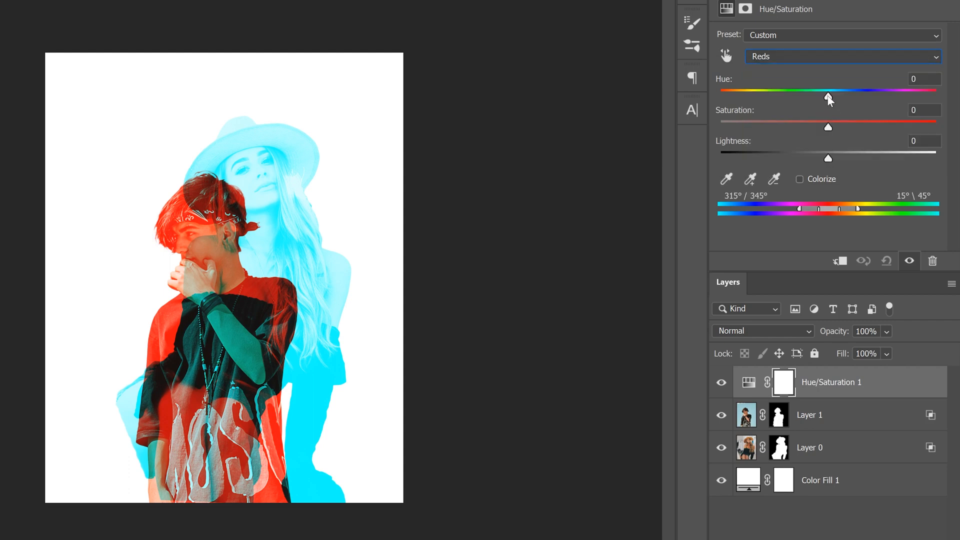
left_click_drag(818, 95, 865, 96)
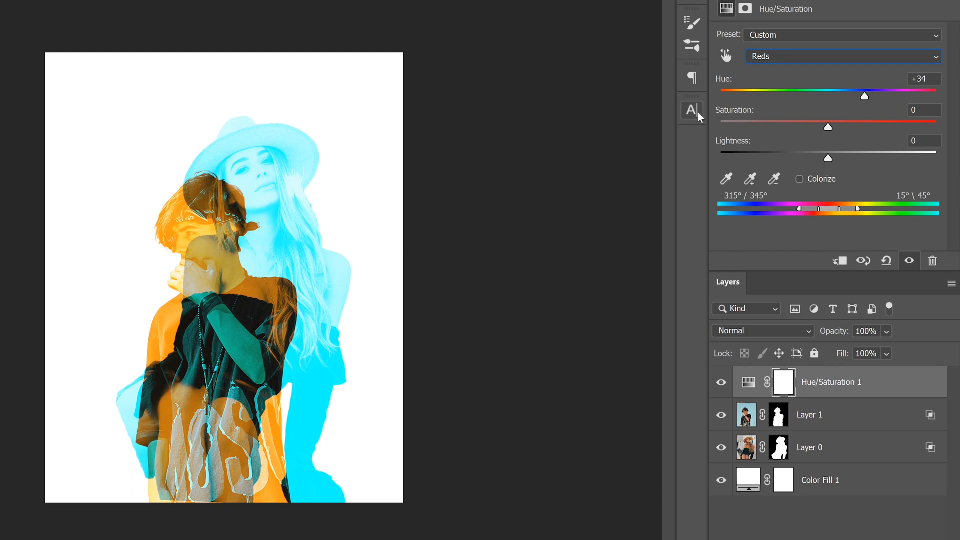
left_click_drag(866, 95, 730, 114)
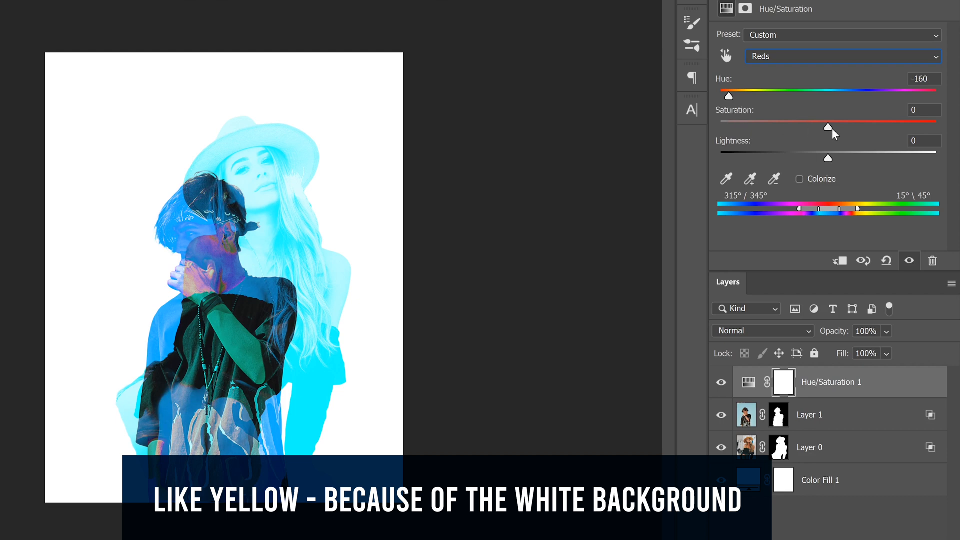
left_click_drag(828, 127, 858, 132)
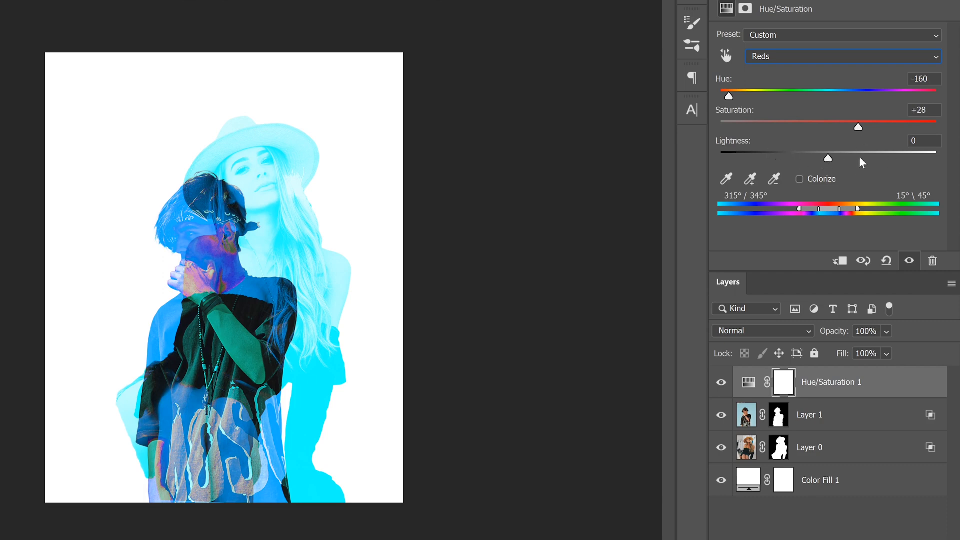
Set the Cyans of the Hue/Saturation adjustment to hue +95 and saturation +34.
left_click(770, 56)
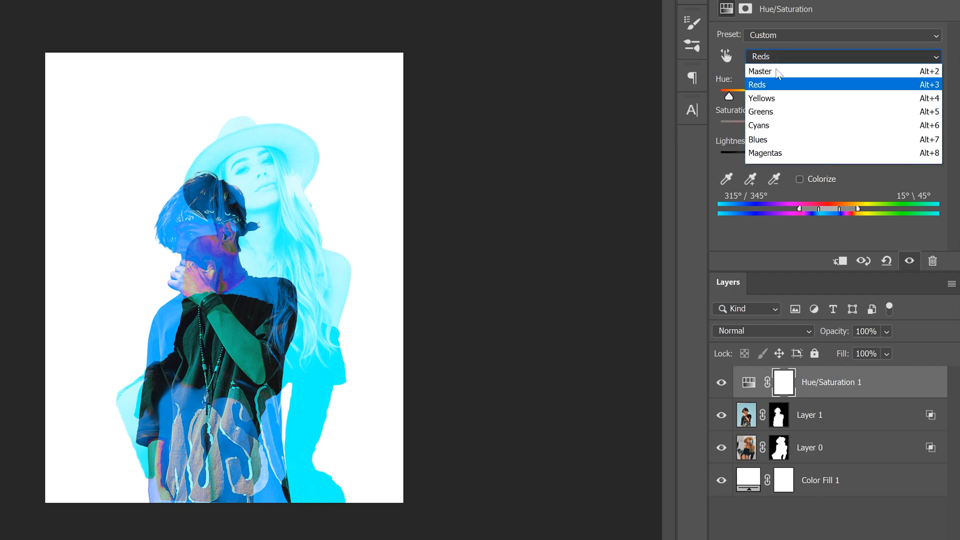
left_click(767, 126)
left_click_drag(828, 97, 896, 99)
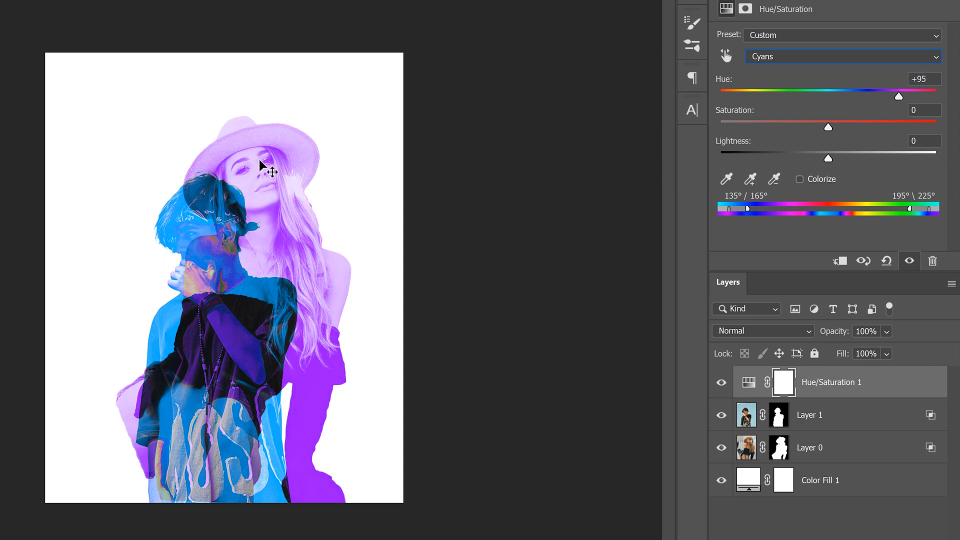
mouse_move(854, 129)
left_mouse_down()
mouse_move(877, 128)
mouse_move(865, 129)
left_mouse_up()
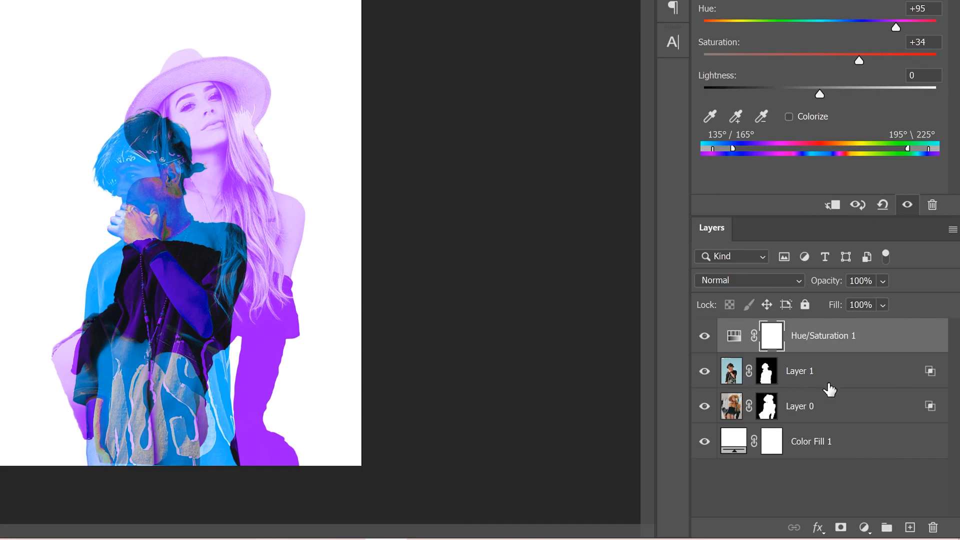
Add a Black & White adjustment directly above the man's layer and a Brightness/Contrast adjustment on top of it.
left_click(826, 408)
left_click(829, 377)
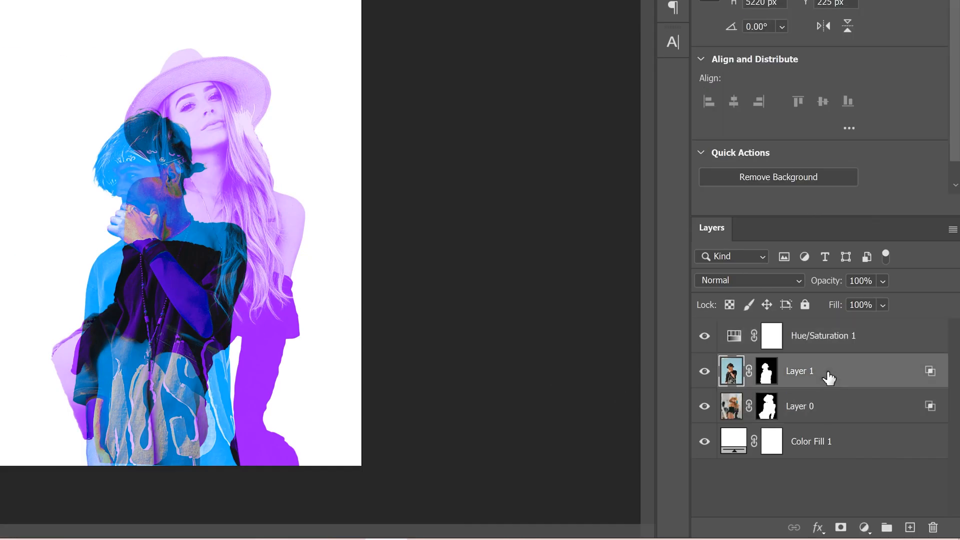
left_click(833, 406)
left_click(837, 375)
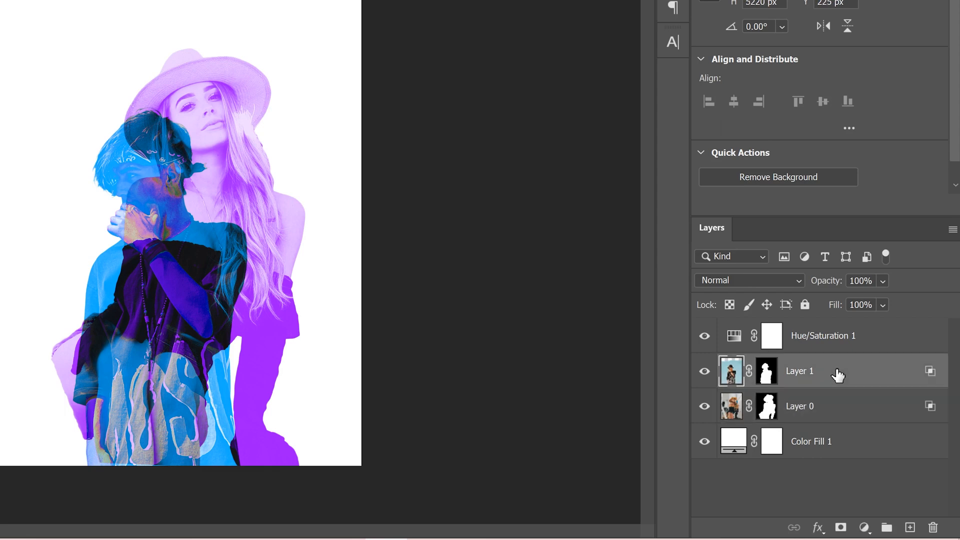
left_click(864, 528)
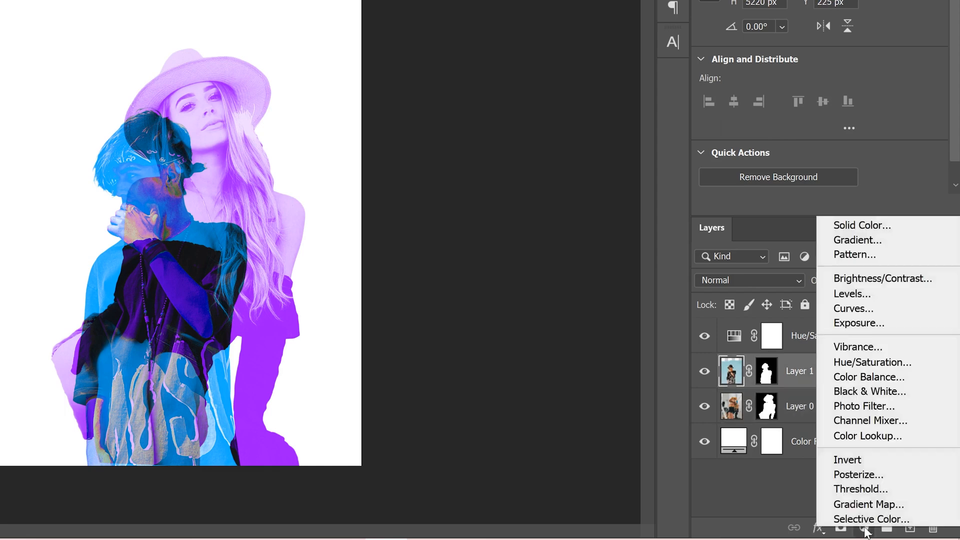
left_click(882, 391)
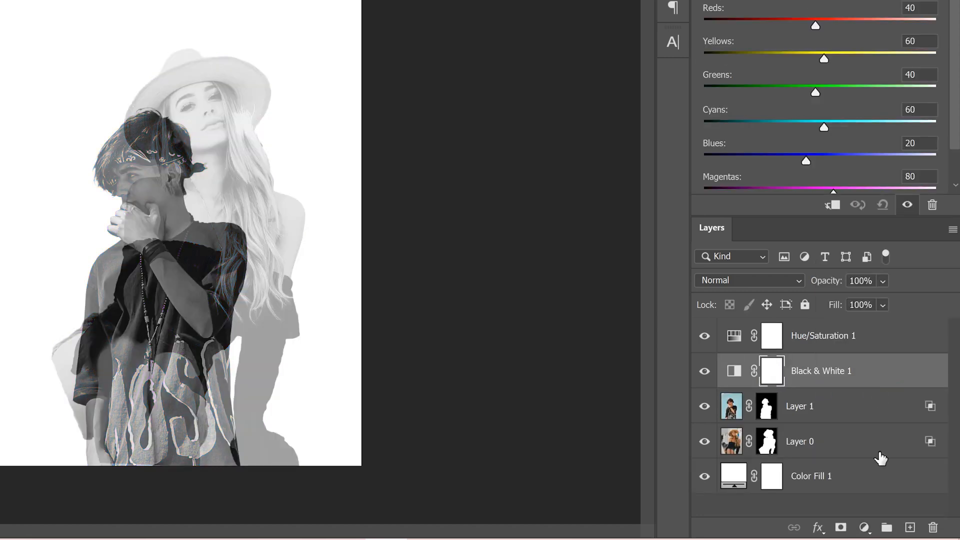
left_click(864, 528)
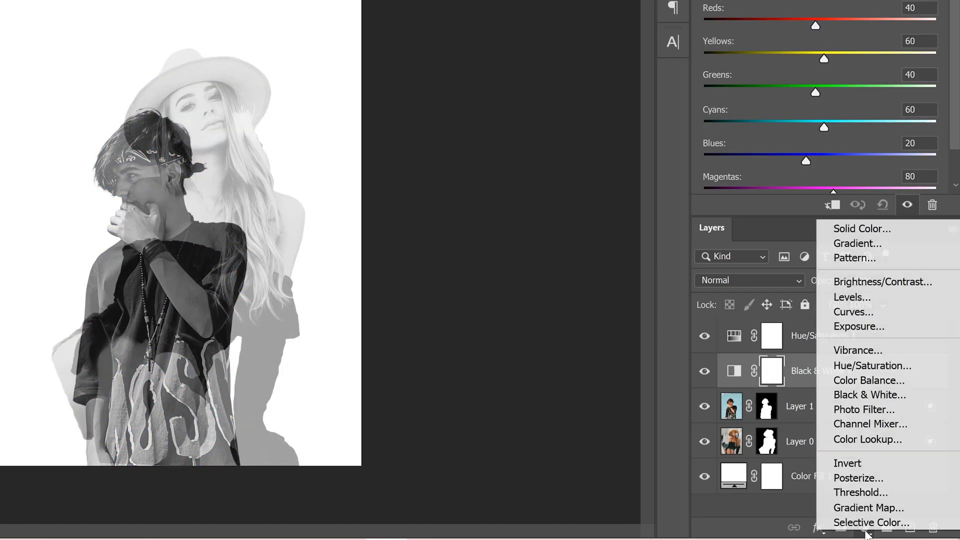
left_click(895, 282)
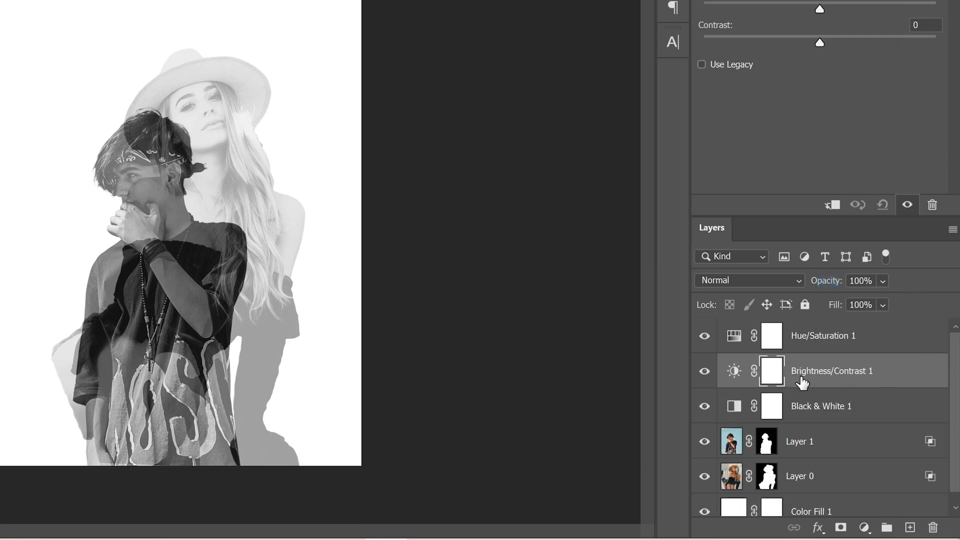
Add a Black & White adjustment and a Brightness/Contrast adjustment directly above the woman's layer.
left_click(816, 479)
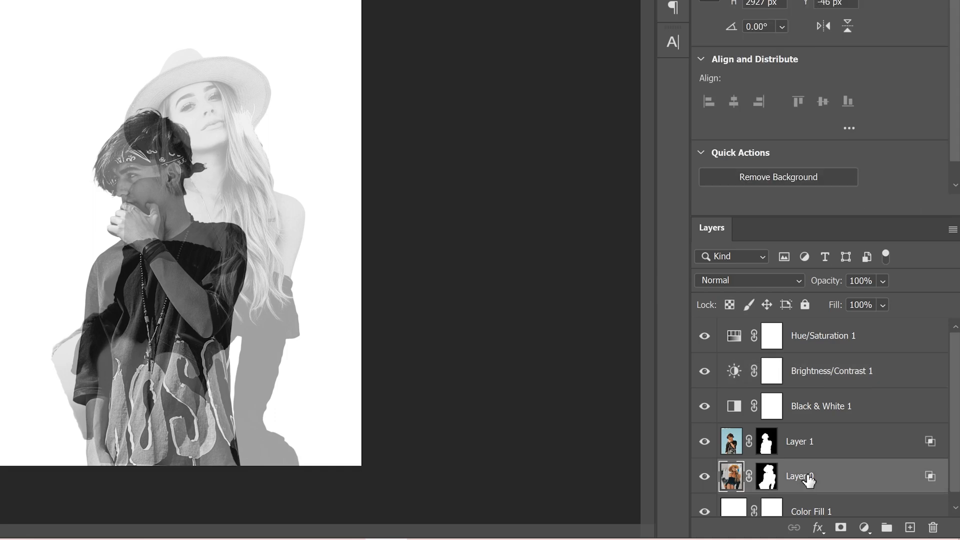
scroll(851, 451, "down", 1)
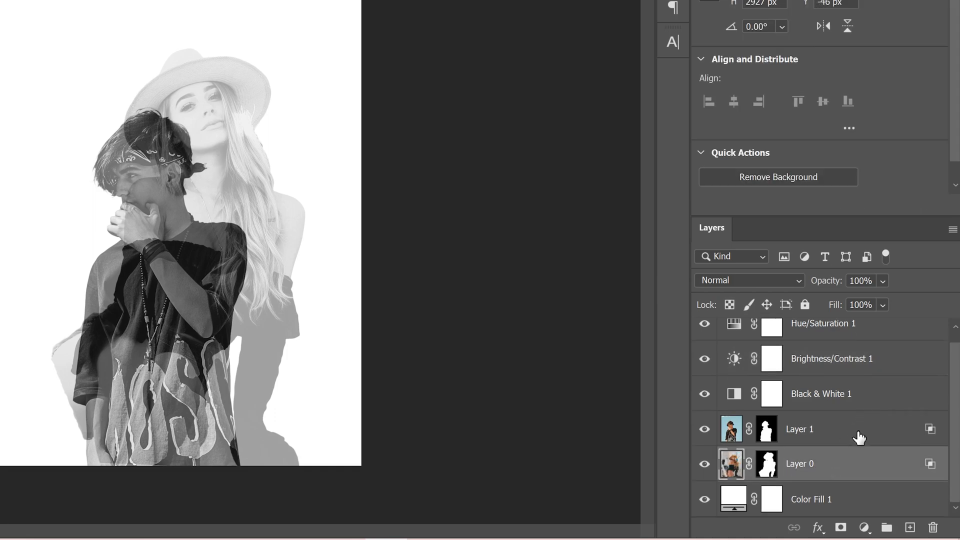
left_click(864, 527)
left_click(870, 392)
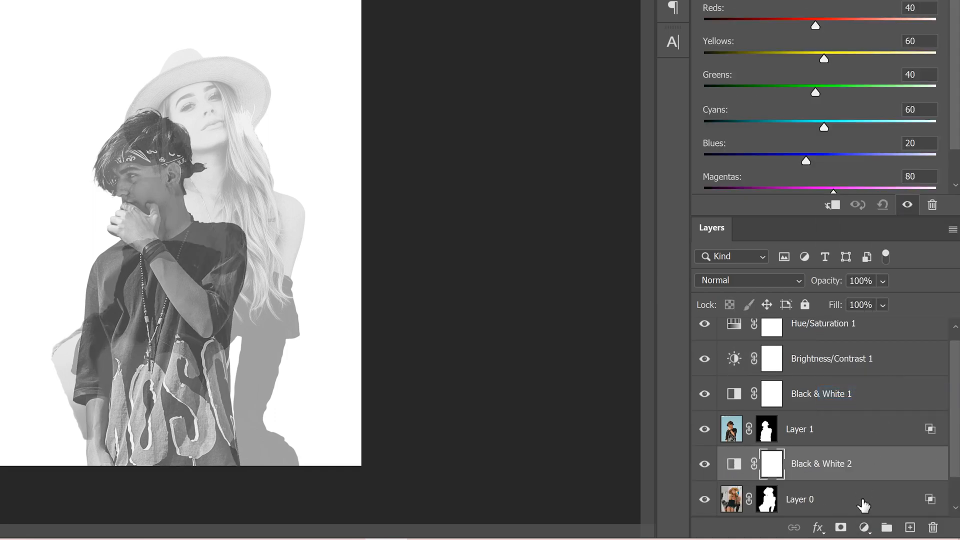
left_click(864, 527)
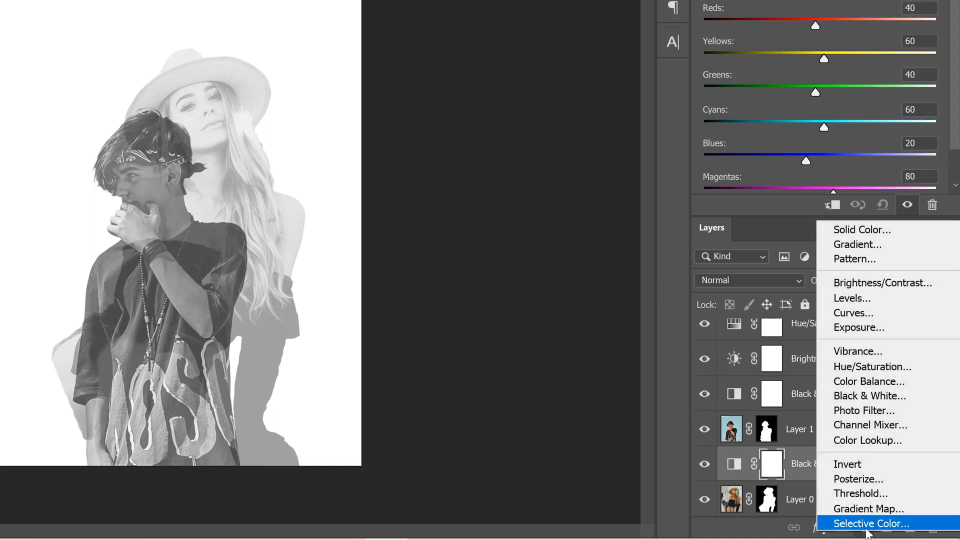
left_click(897, 283)
Clip the new Brightness/Contrast and Black & White adjustments to the woman's layer.
scroll(858, 454, "down", 2)
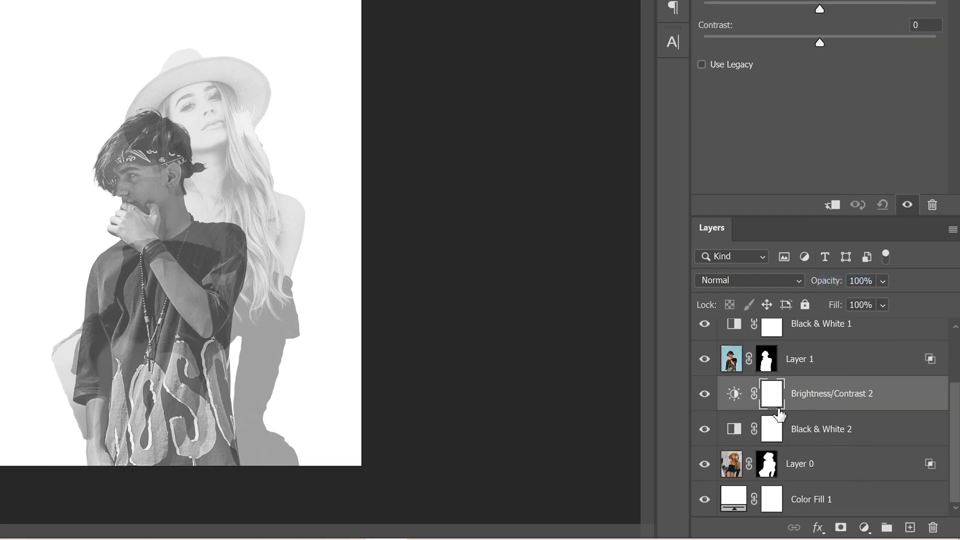
left_click(889, 398)
left_click(827, 214)
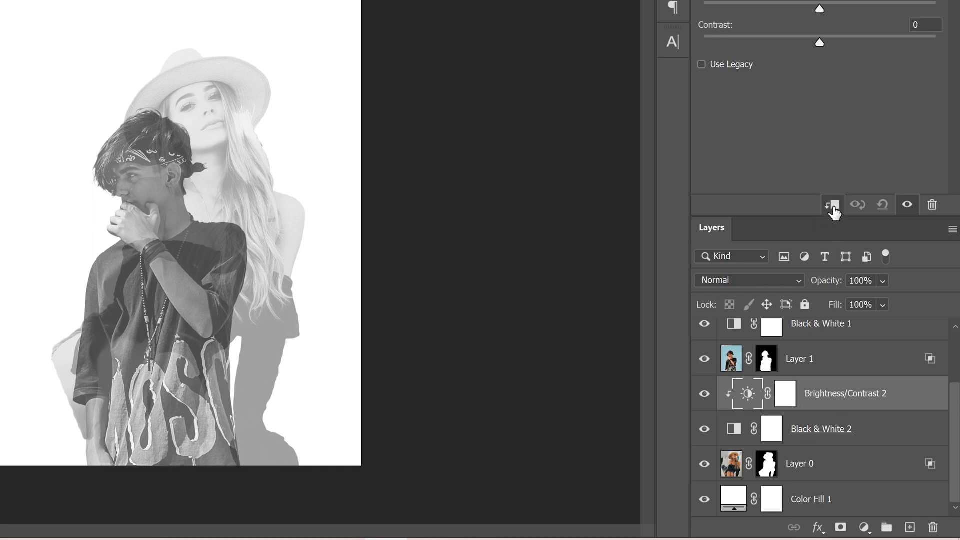
left_click(883, 432)
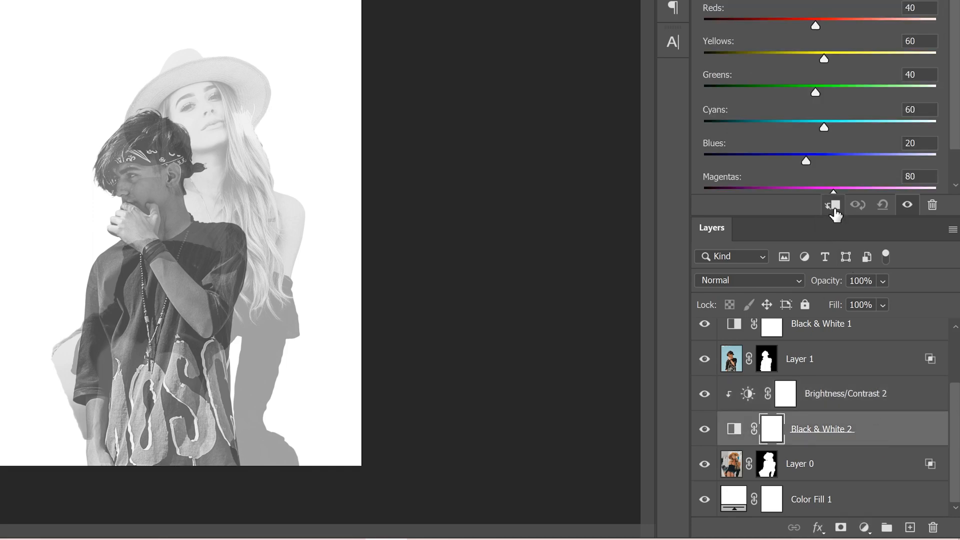
left_click(833, 205)
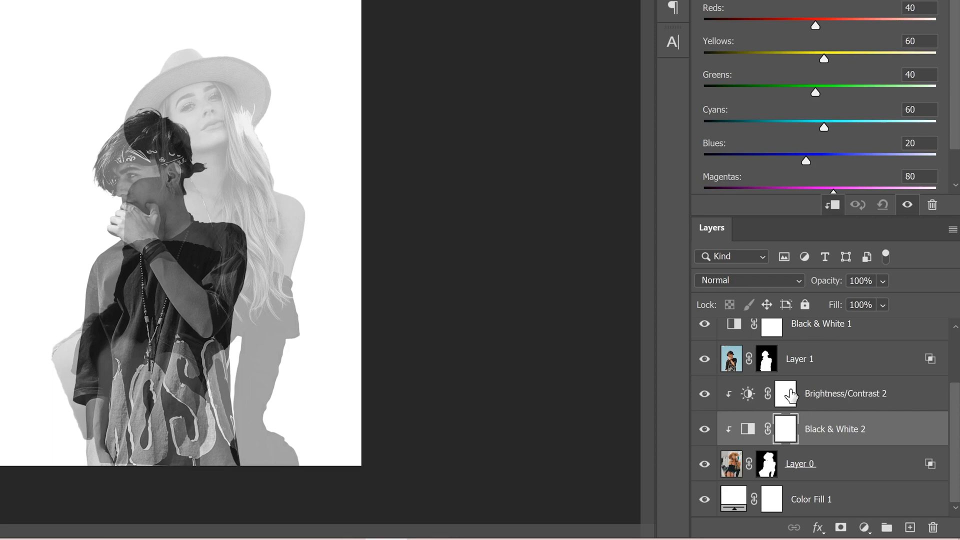
left_click(731, 395, "alt")
Clip the upper Black & White and Brightness/Contrast adjustments to the man's layer.
scroll(805, 445, "up", 2)
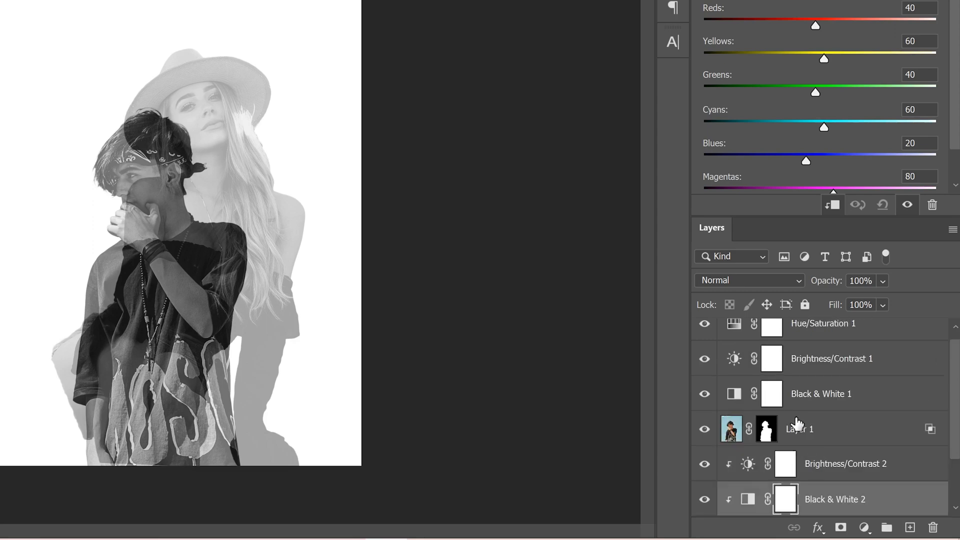
left_click(870, 397)
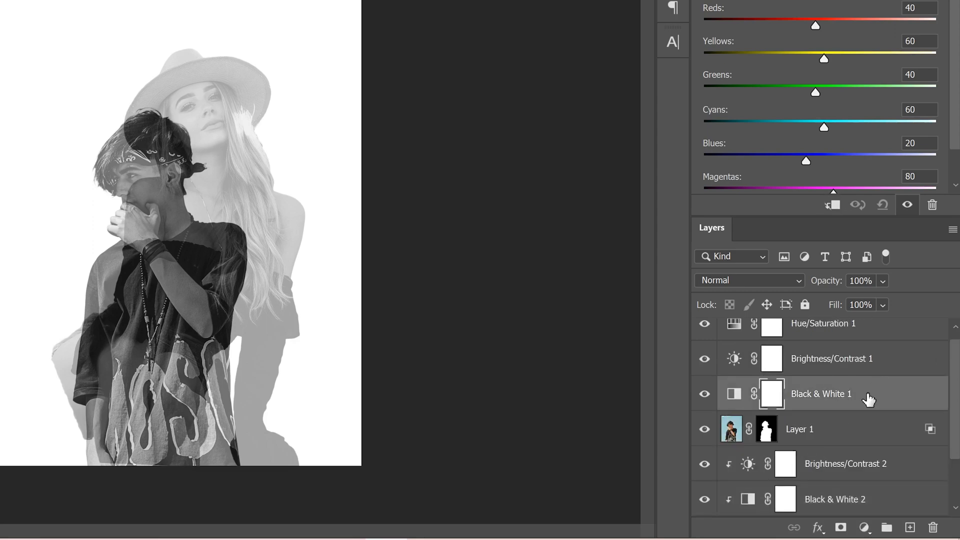
left_click(834, 207)
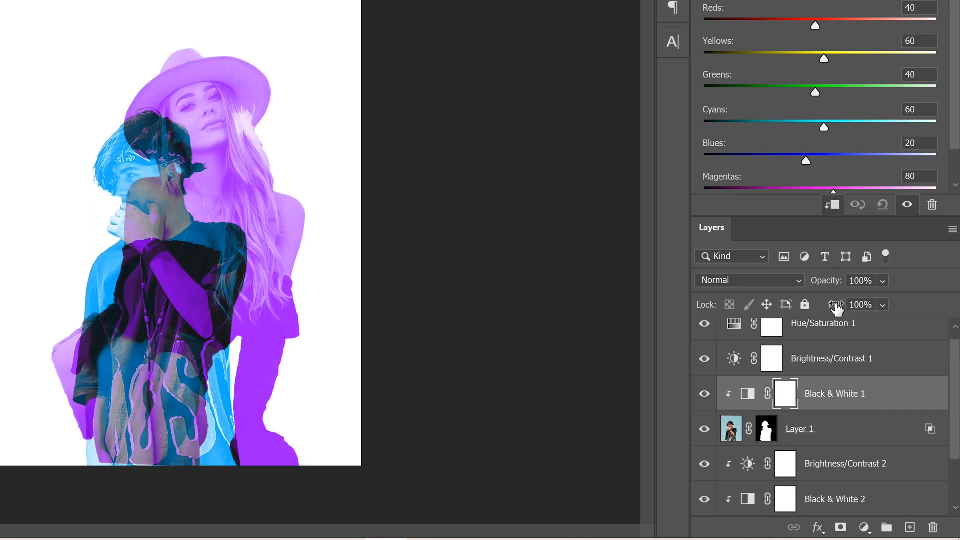
left_click(868, 364)
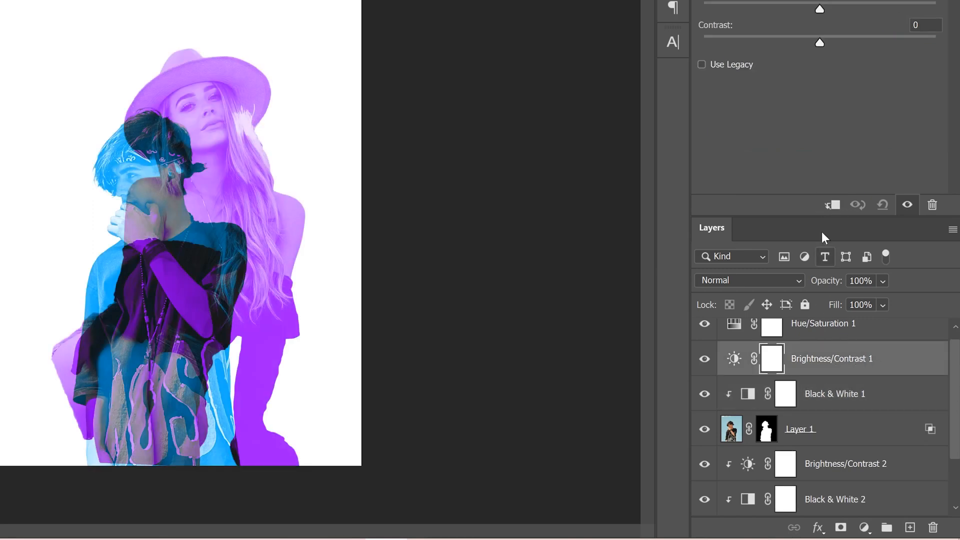
left_click(832, 206)
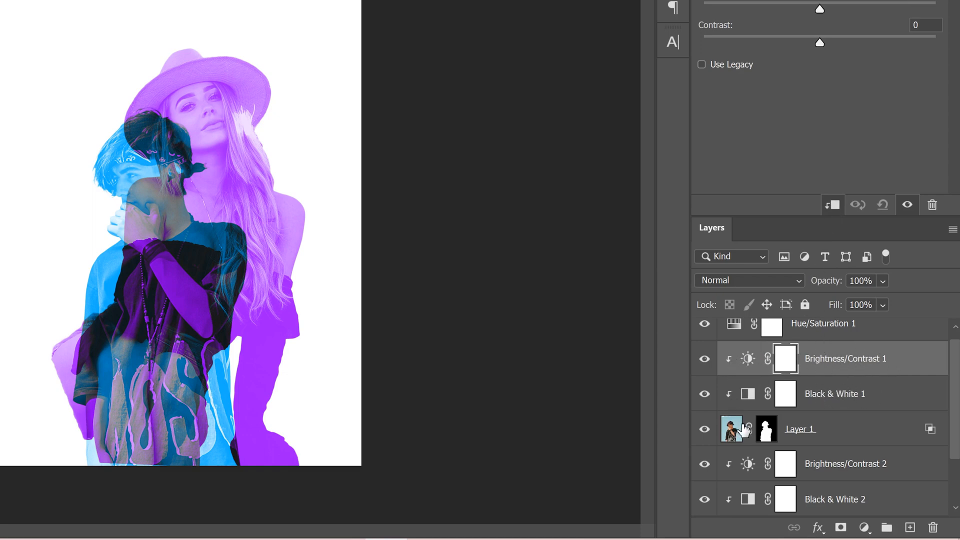
Set the woman's Black & White adjustment to Reds 101, Yellows 79, Greens 52, Cyans 107, Blues 61 and Magentas 63.
scroll(770, 433, "down", 1)
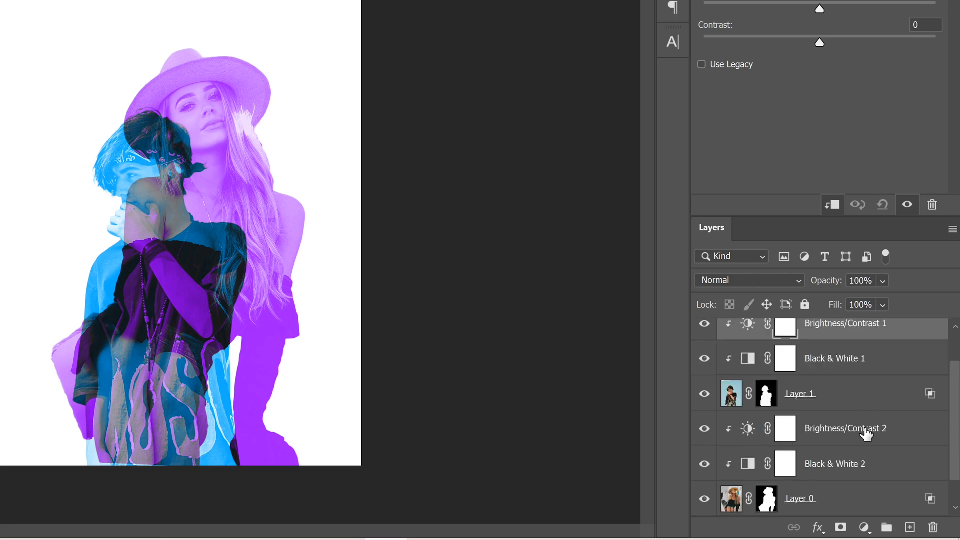
scroll(825, 443, "down", 1)
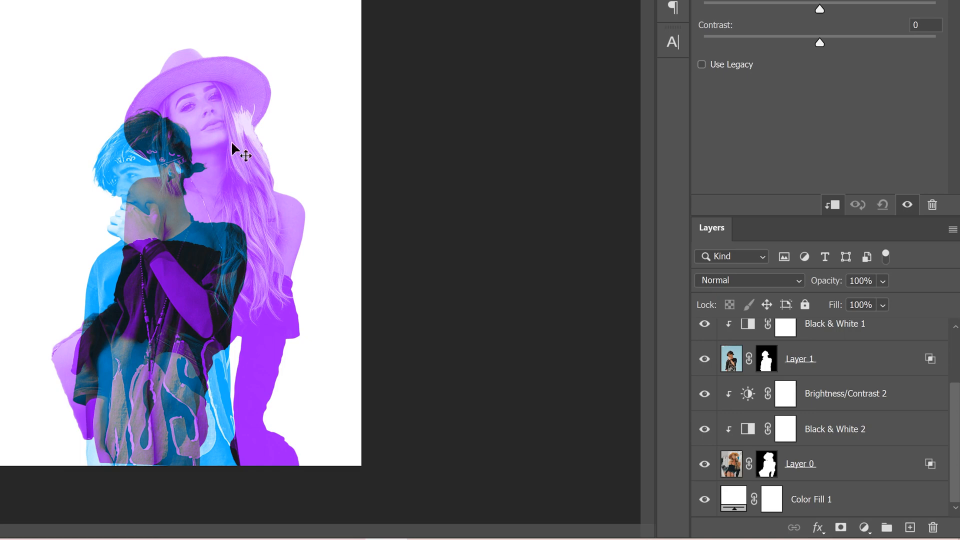
left_click(750, 429)
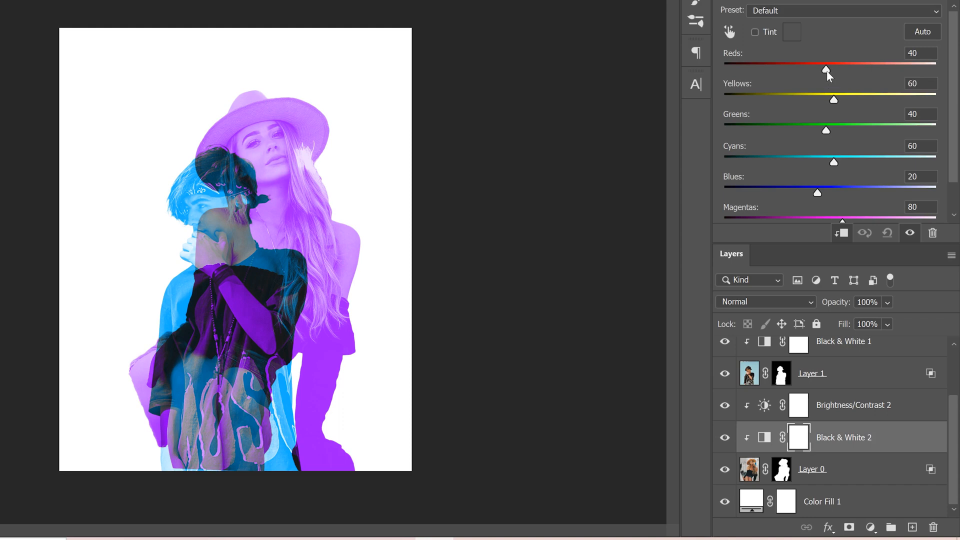
mouse_move(825, 63)
left_mouse_down()
mouse_move(863, 72)
mouse_move(792, 74)
mouse_move(841, 72)
left_mouse_up()
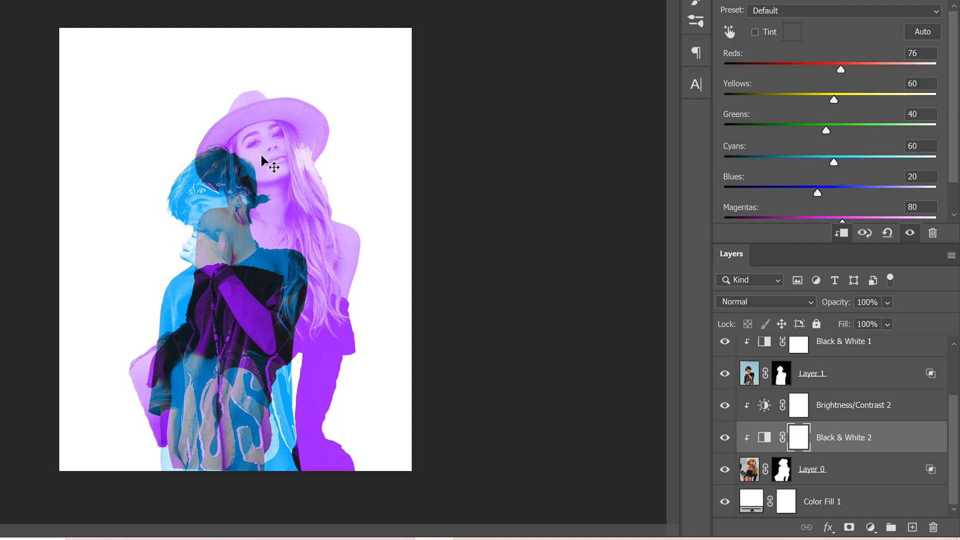
left_click_drag(843, 71, 854, 131)
mouse_move(833, 164)
left_mouse_down()
mouse_move(878, 157)
mouse_move(829, 167)
mouse_move(839, 163)
left_mouse_up()
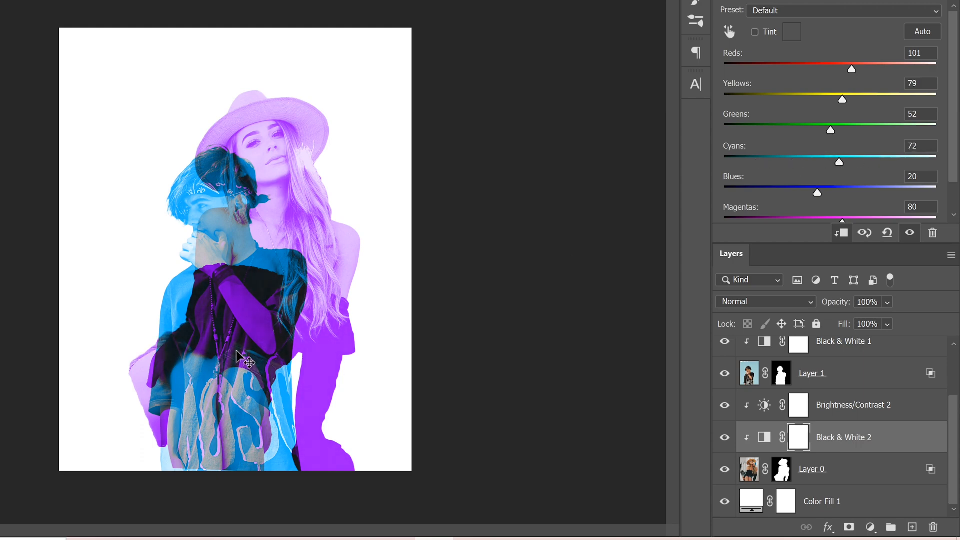
left_click_drag(835, 166, 855, 173)
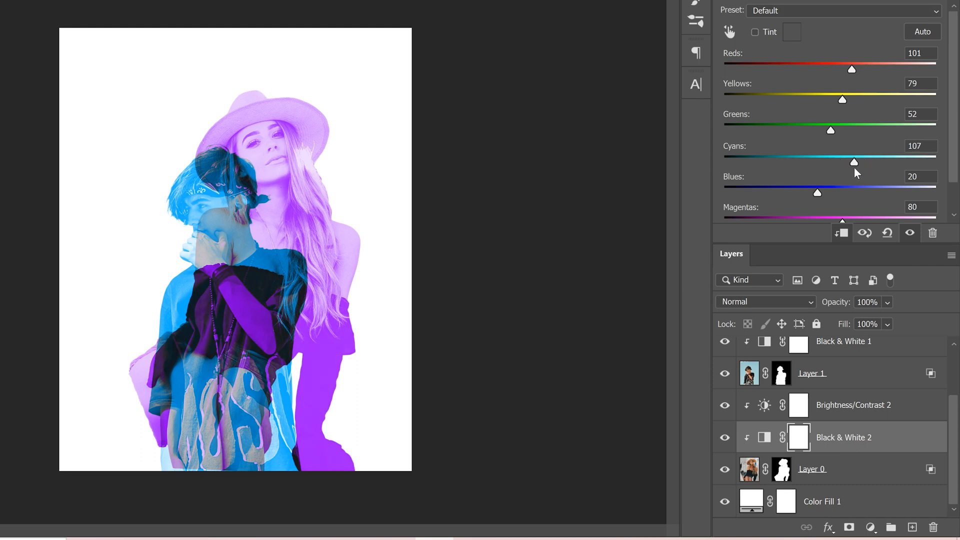
left_click_drag(842, 196, 748, 197)
left_click_drag(835, 196, 836, 217)
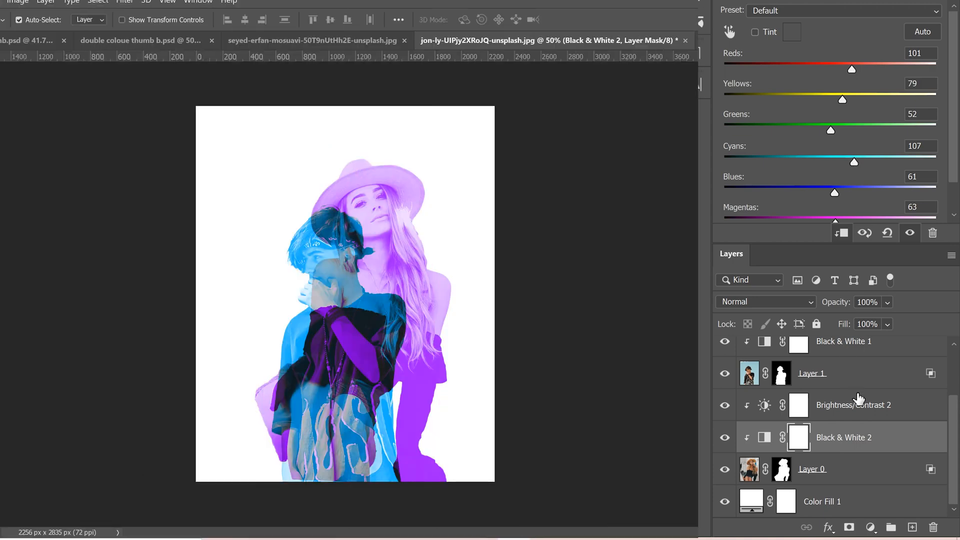
Set the man's Black & White adjustment to Reds 101, Yellows 96, Greens 72, Cyans 59, Blues 46 and Magentas 63.
scroll(821, 434, "up", 2)
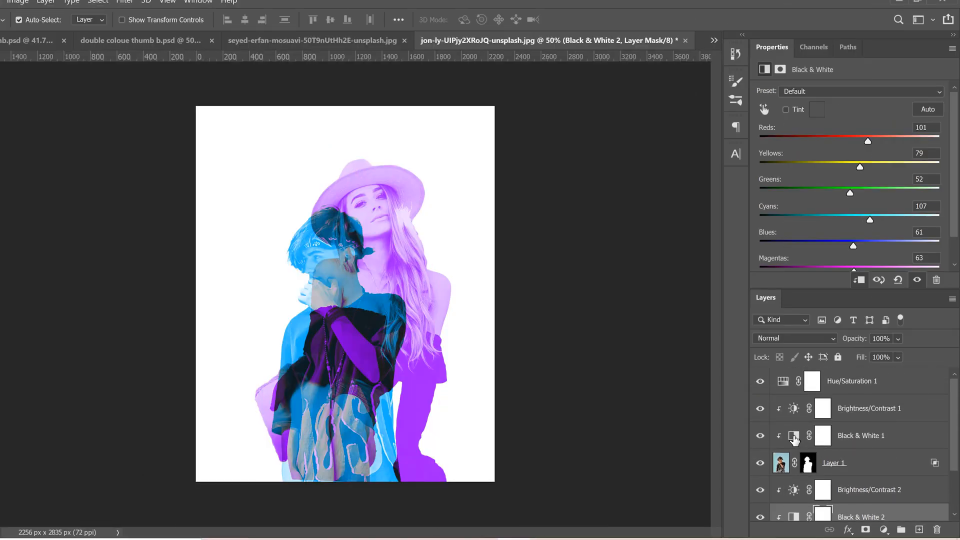
left_click(795, 439)
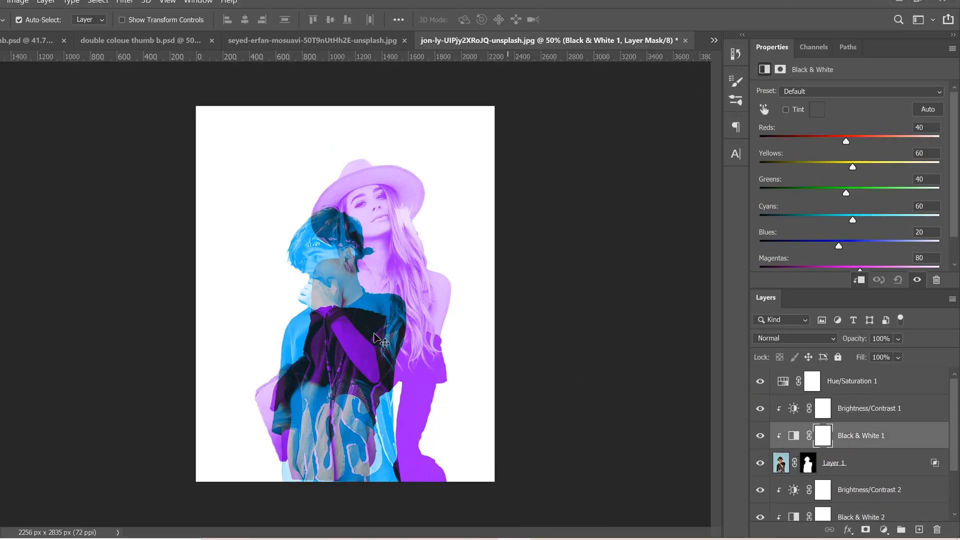
left_click_drag(847, 143, 866, 139)
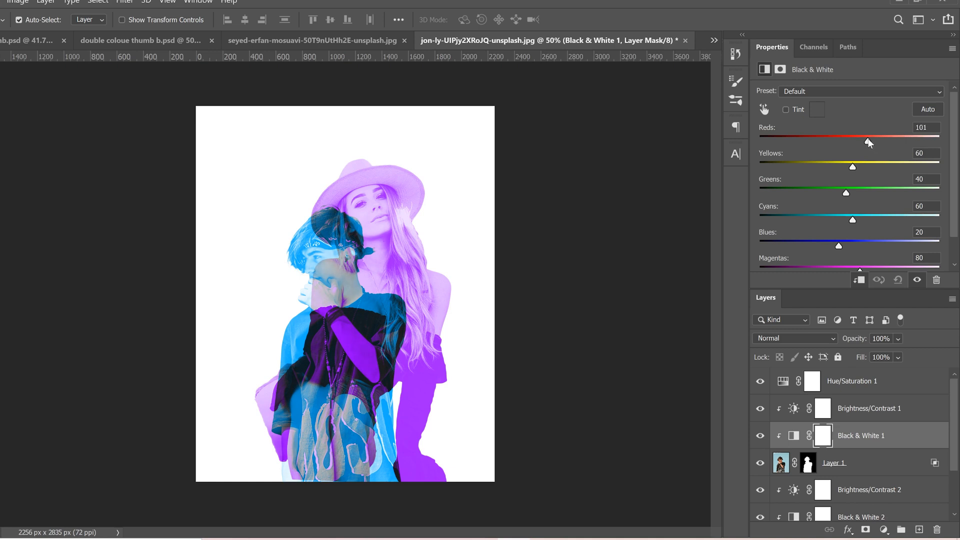
mouse_move(878, 172)
left_mouse_down()
mouse_move(953, 182)
mouse_move(867, 175)
left_mouse_up()
left_click_drag(854, 218, 848, 246)
left_click_drag(928, 272, 809, 268)
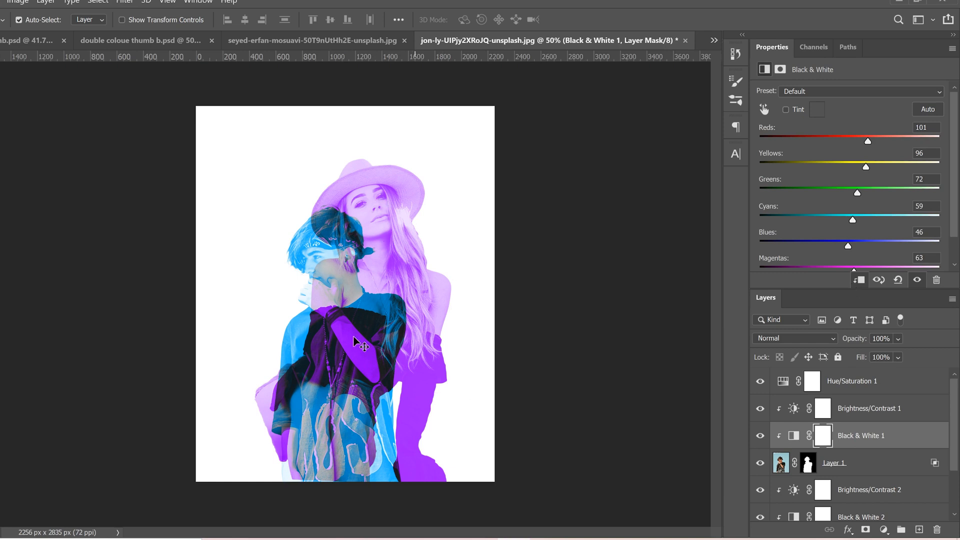
Try different levels in the man's Brightness/Contrast adjustment and set brightness to 26 and contrast to 4.
scroll(851, 431, "down", 1)
scroll(915, 411, "up", 1)
left_click(825, 410)
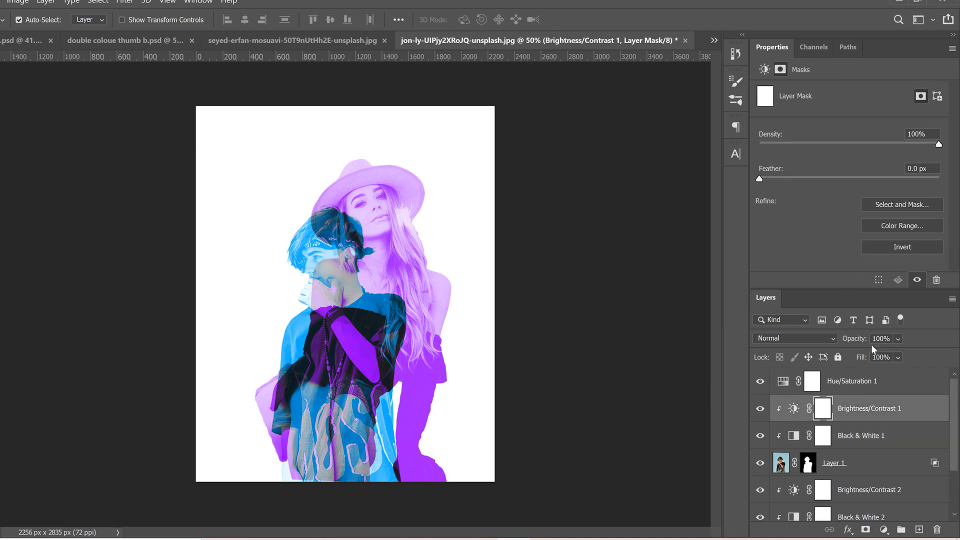
left_click(794, 410)
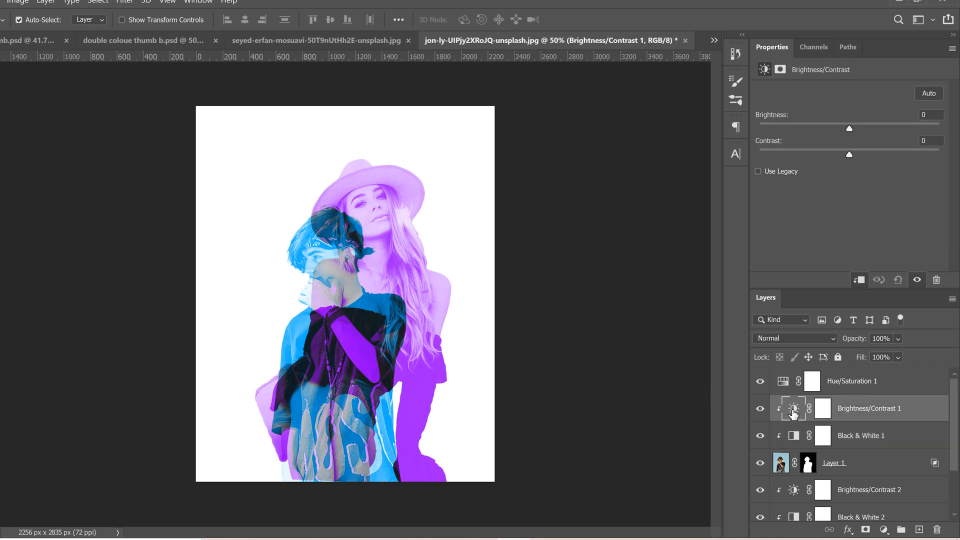
left_click_drag(850, 131, 877, 132)
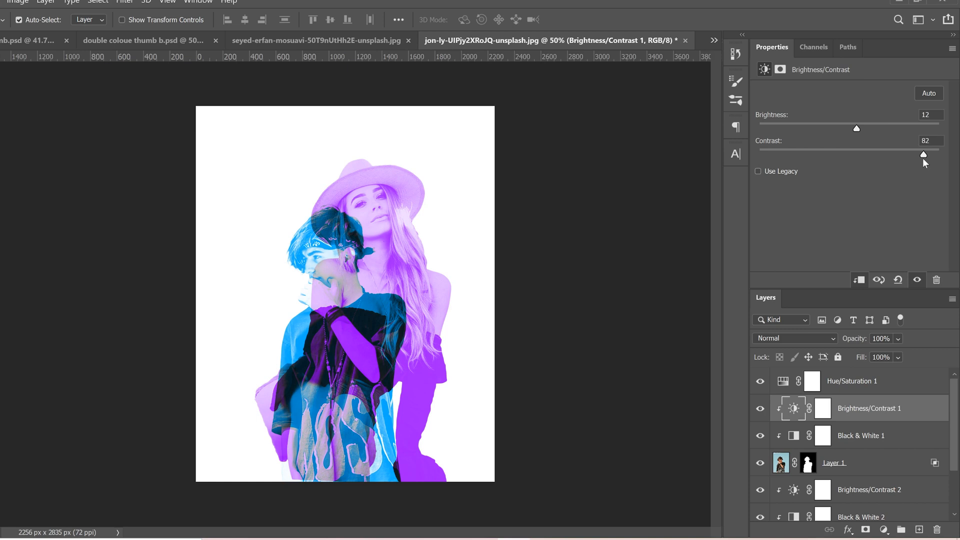
left_click_drag(923, 158, 749, 163)
mouse_move(873, 128)
left_mouse_down()
mouse_move(888, 129)
mouse_move(872, 128)
left_mouse_up()
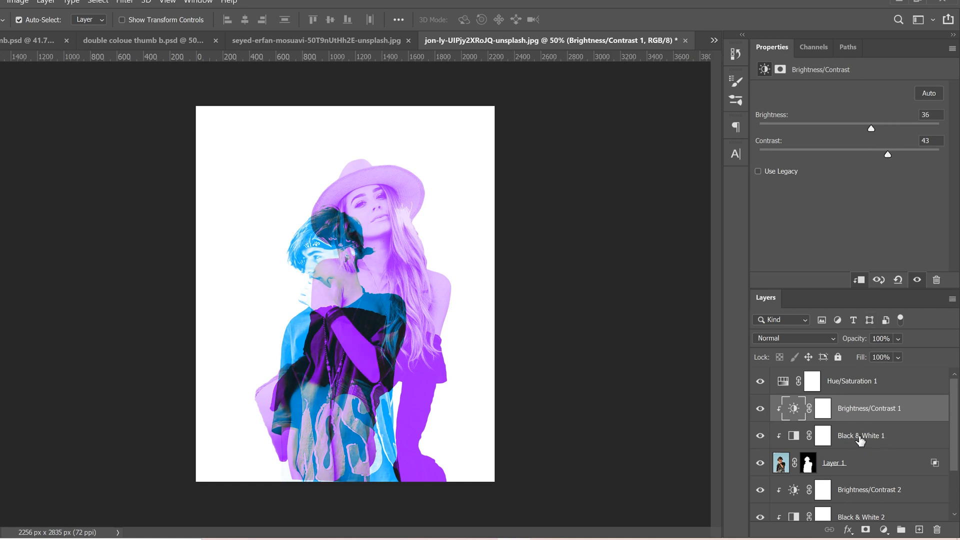
mouse_move(871, 129)
left_mouse_down()
mouse_move(850, 129)
mouse_move(854, 155)
mouse_move(864, 129)
left_mouse_up()
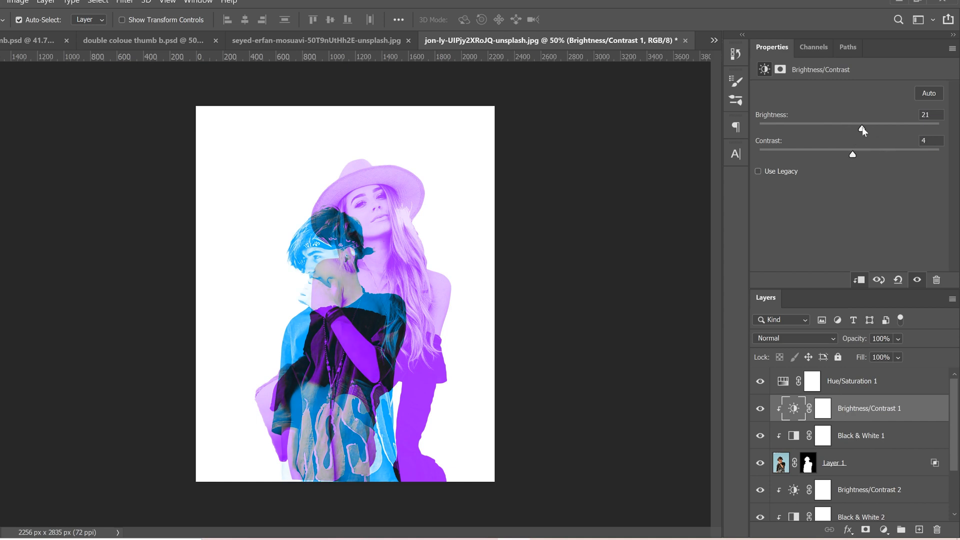
Set the woman's Brightness/Contrast adjustment to brightness 20 and contrast 16.
scroll(881, 476, "down", 1)
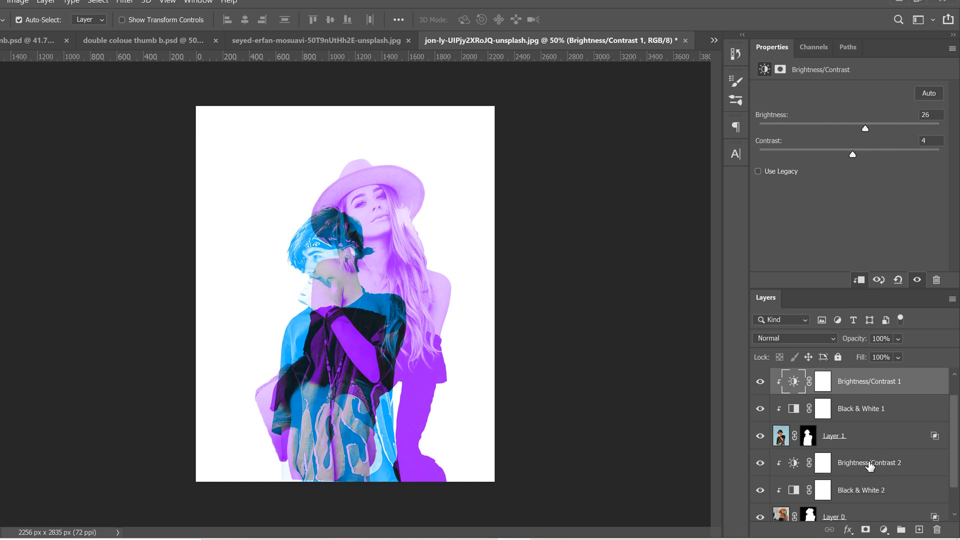
left_click(796, 464)
left_click(796, 465)
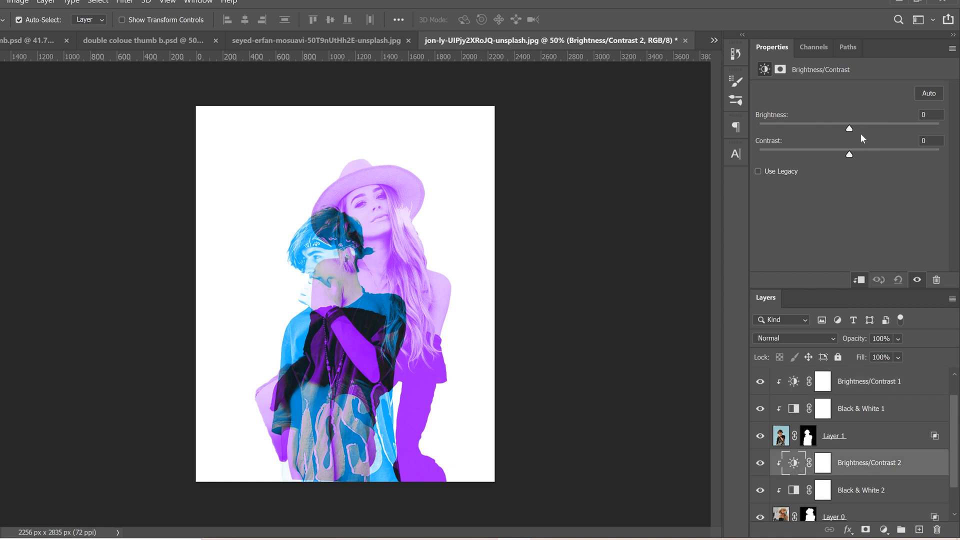
left_click_drag(851, 130, 869, 132)
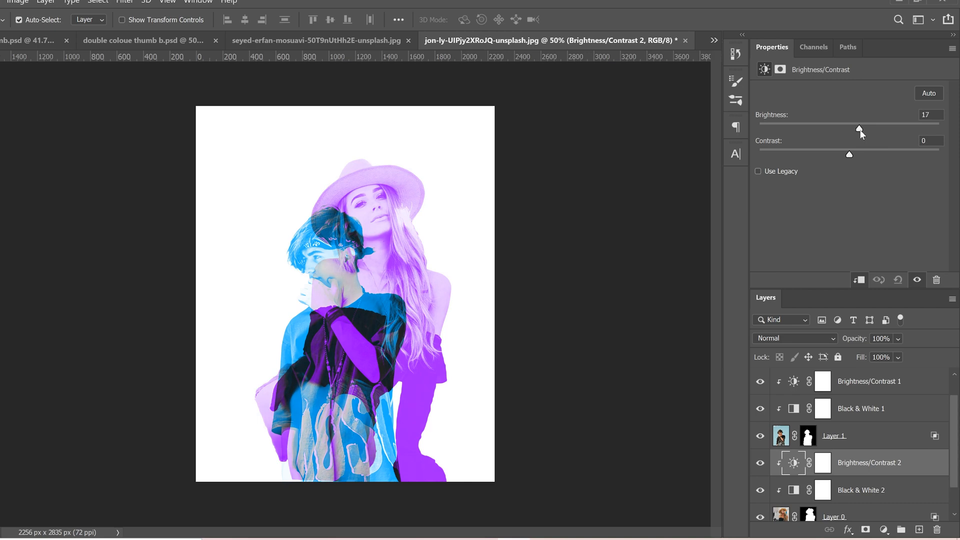
left_click_drag(848, 155, 876, 155)
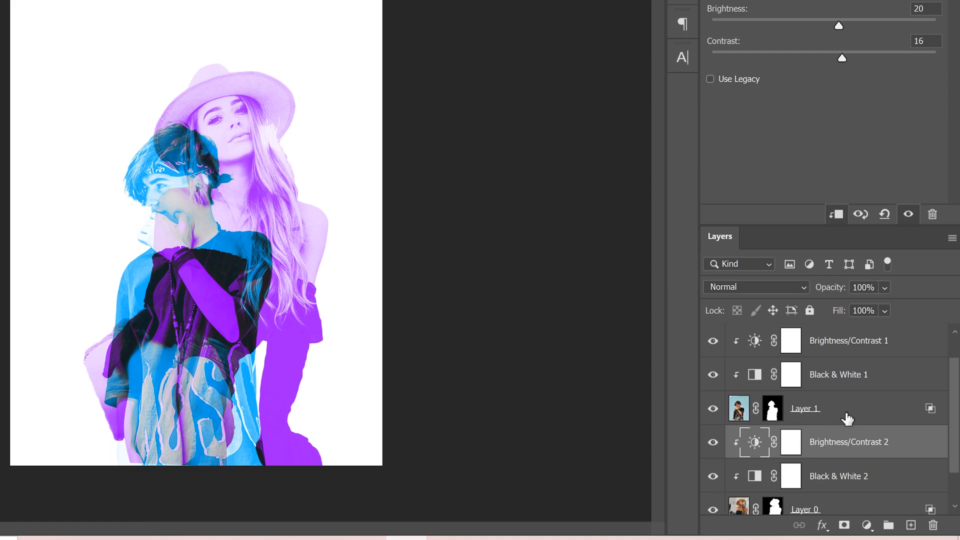
Check which channels are enabled in the man's layer blending options.
left_click(864, 417)
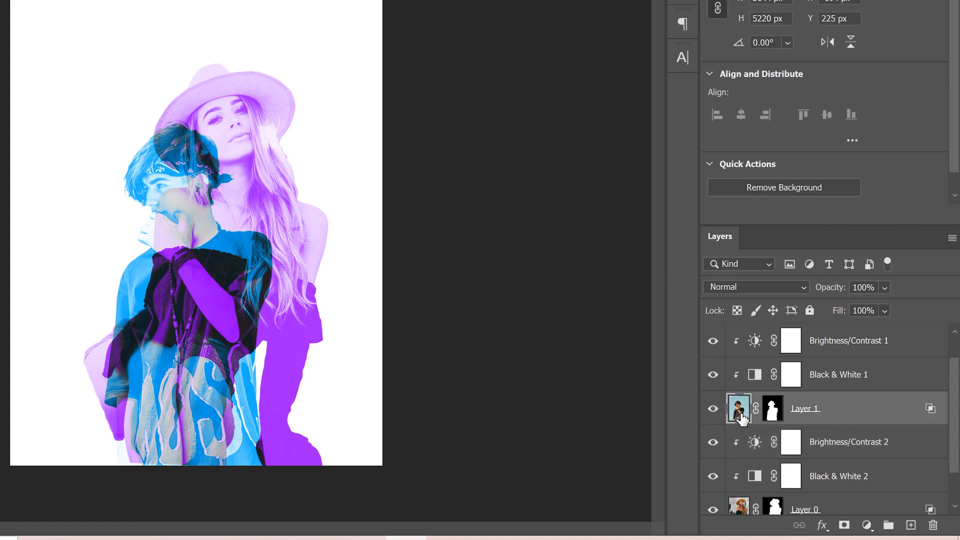
double_click(889, 411)
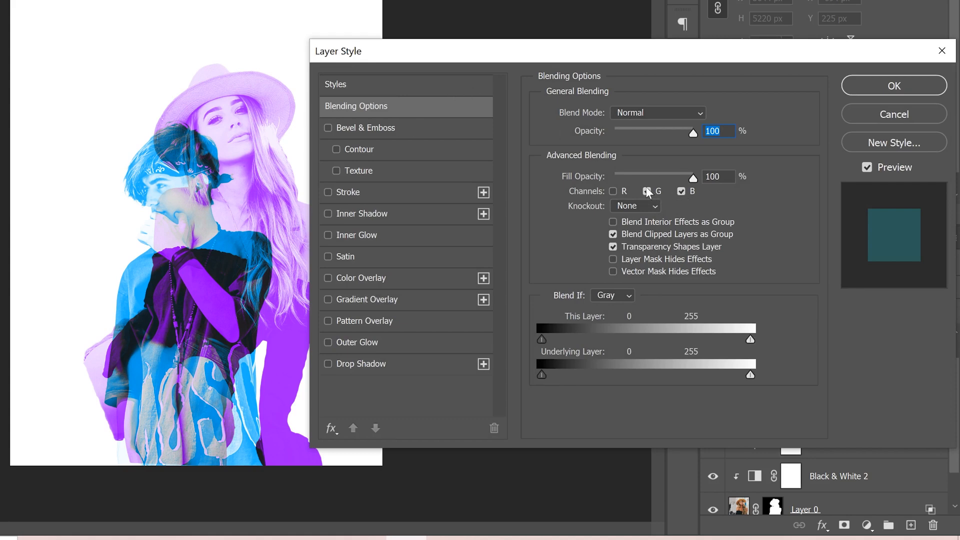
left_click(886, 86)
Change the woman's photo layer to blend only the red and blue channels, leaving green off.
scroll(860, 398, "down", 1)
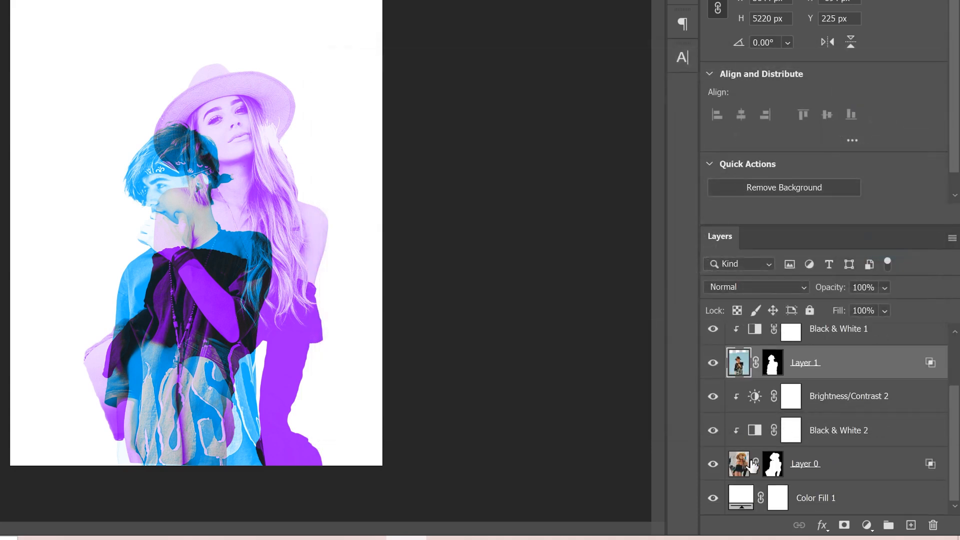
double_click(883, 467)
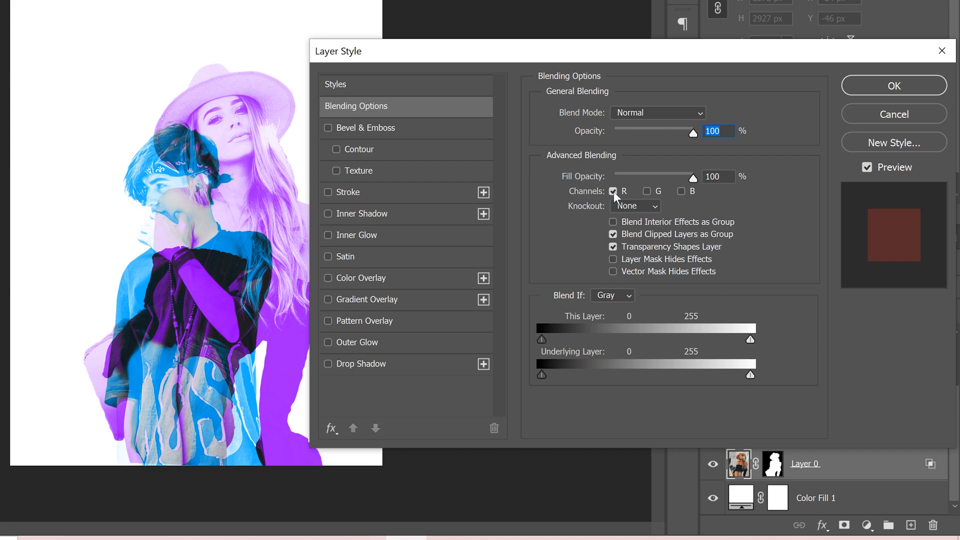
left_click(647, 191)
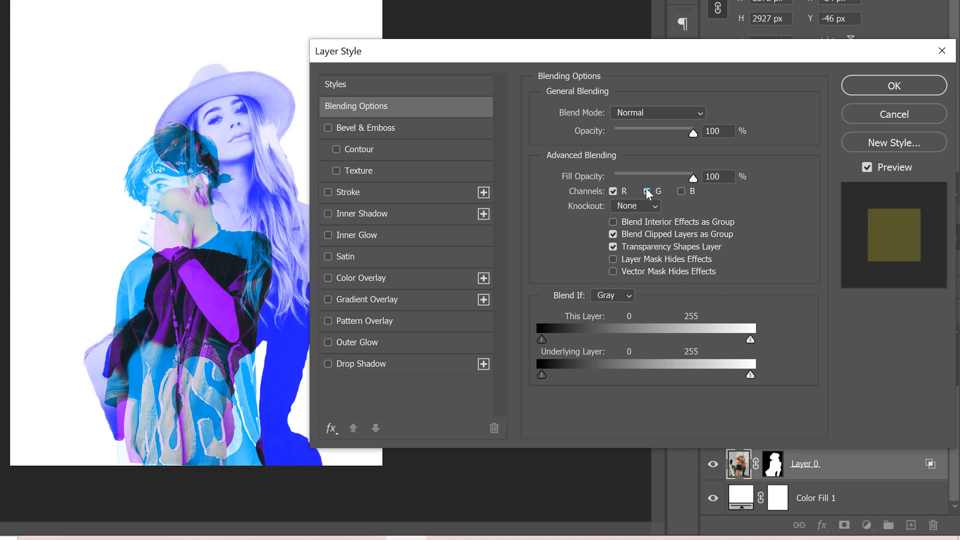
left_click(646, 192)
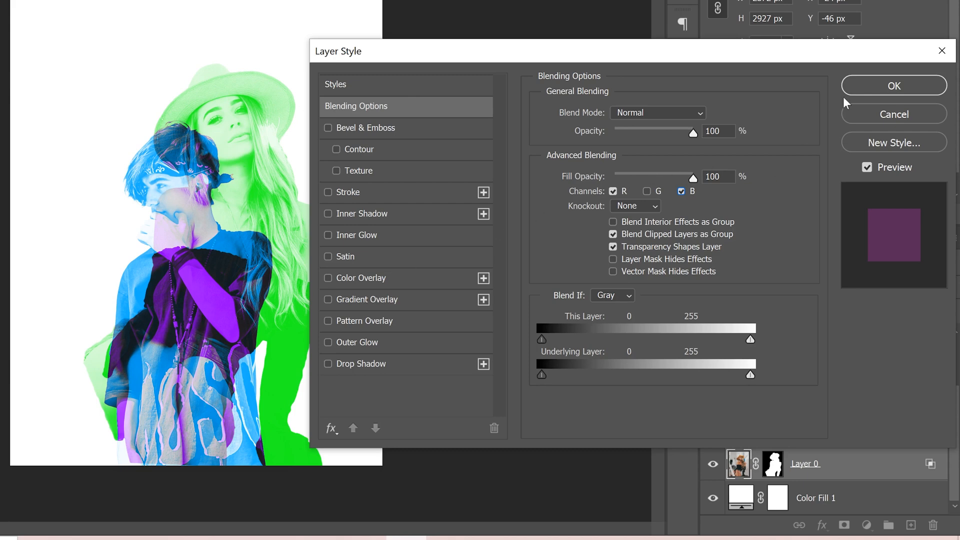
left_click(872, 89)
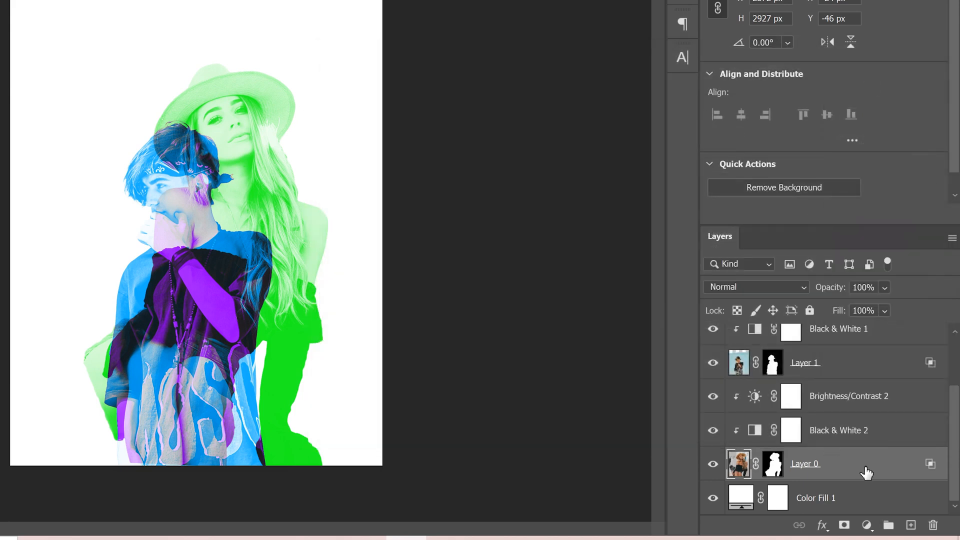
Set the Greens hue to +162 in the Hue/Saturation adjustment to recolor the woman purple.
scroll(867, 472, "up", 2)
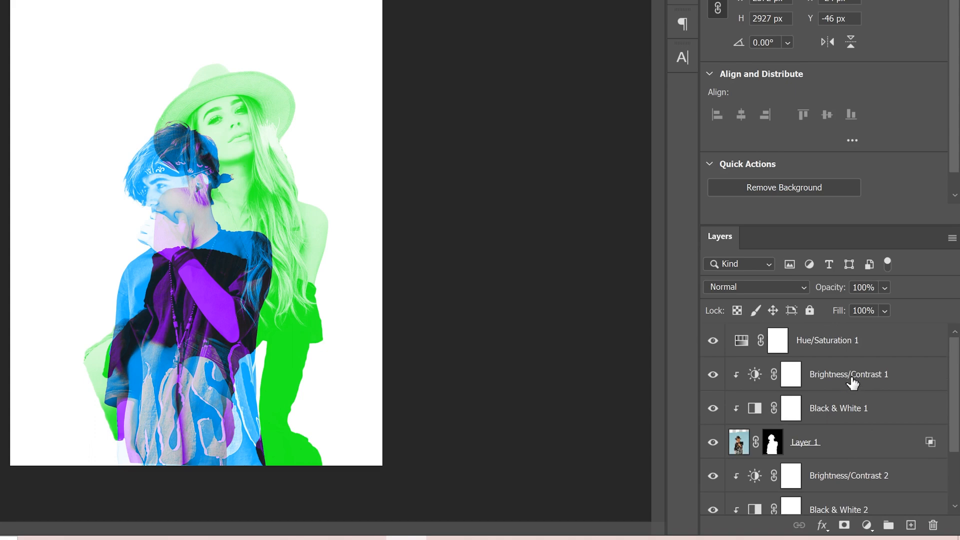
left_click(818, 343)
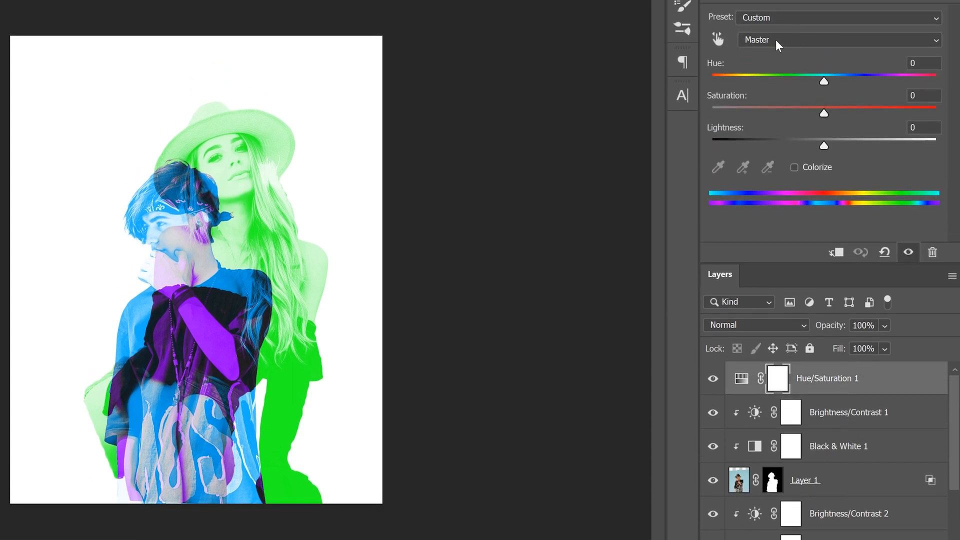
left_click(776, 40)
left_click(808, 81)
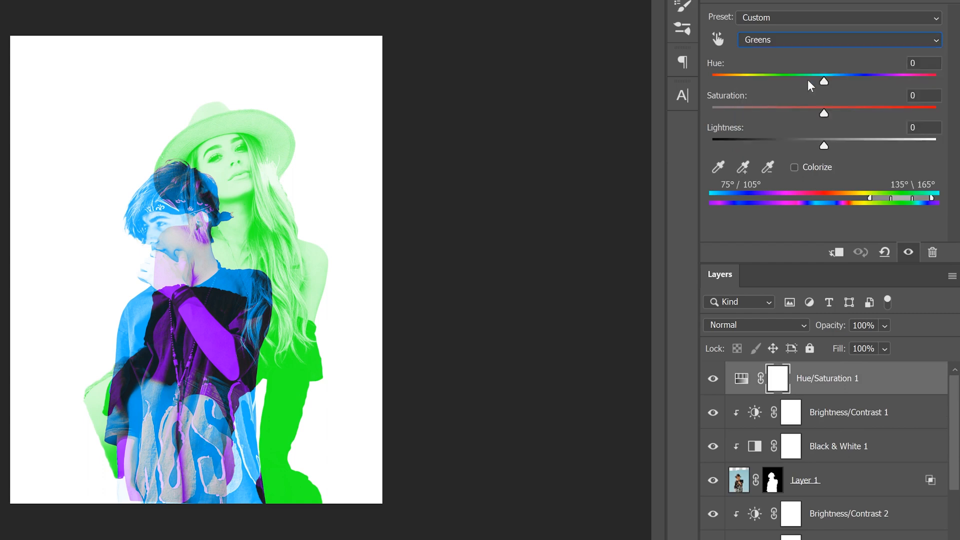
left_click_drag(824, 79, 923, 84)
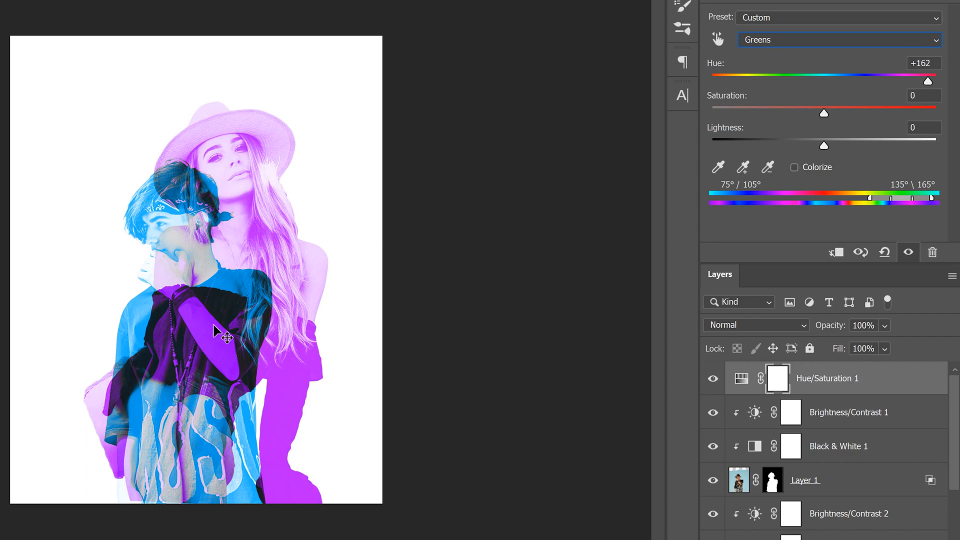
Adjust the hue of the Cyans range in the Hue/Saturation adjustment.
left_click(789, 40)
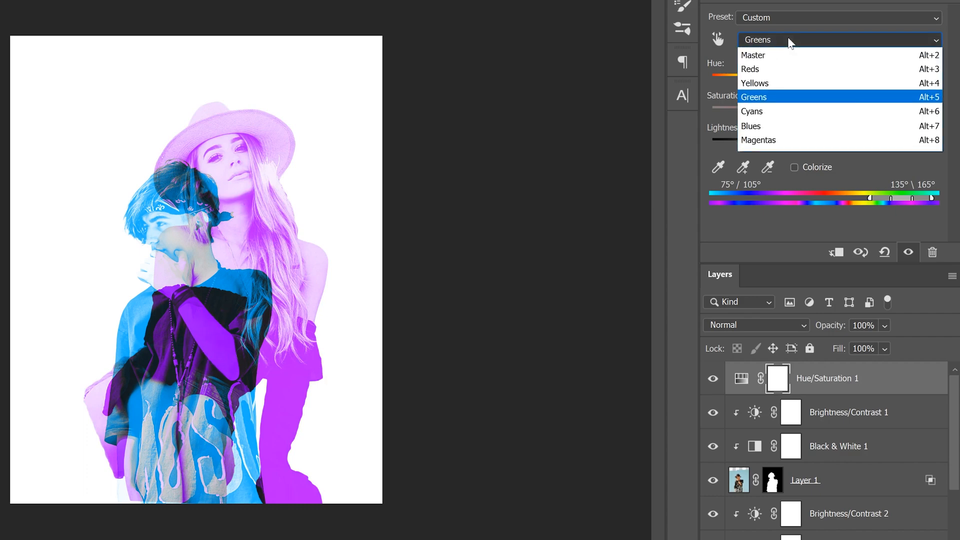
left_click(811, 111)
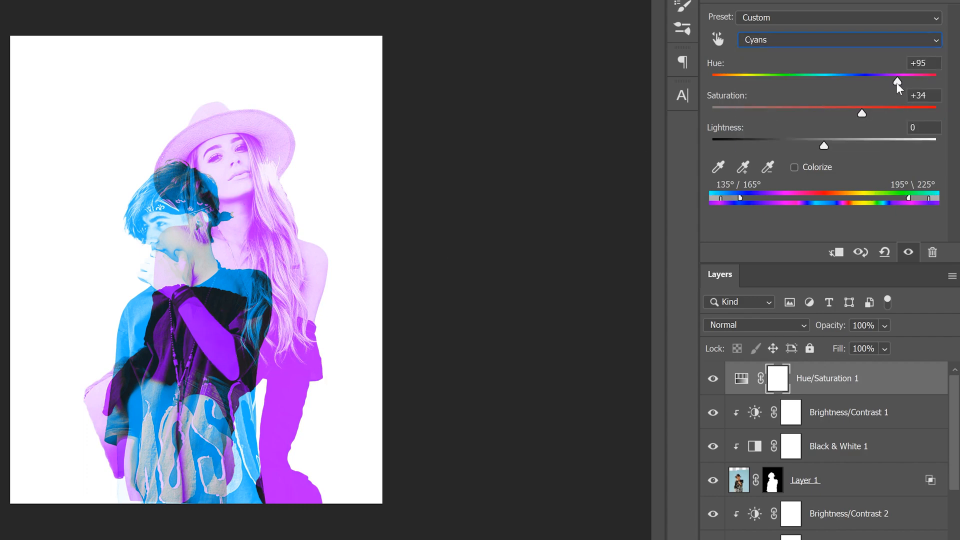
mouse_move(897, 79)
left_mouse_down()
mouse_move(908, 76)
mouse_move(779, 83)
mouse_move(896, 86)
left_mouse_up()
Nudge the woman's photo layer left and slightly down to X -40 px, Y -44 px.
left_click(299, 187)
key("Left")
key("Left")
key("Left")
key("Left")
key("Left")
key("Left")
key("Left")
key("Left")
key("Left")
key("Left")
key("Left")
key("Left")
key("Left")
key("Left")
key("Left")
key("Left")
key("Down")
key("Down")
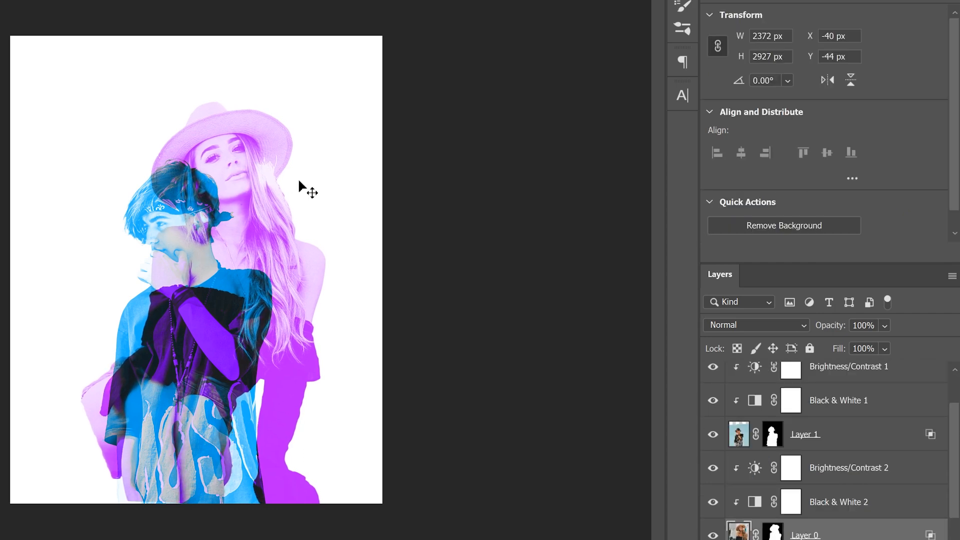
Move the woman's photo lower behind the man and fine-tune its position to X -50 px, Y -6 px.
left_click_drag(257, 165, 254, 172)
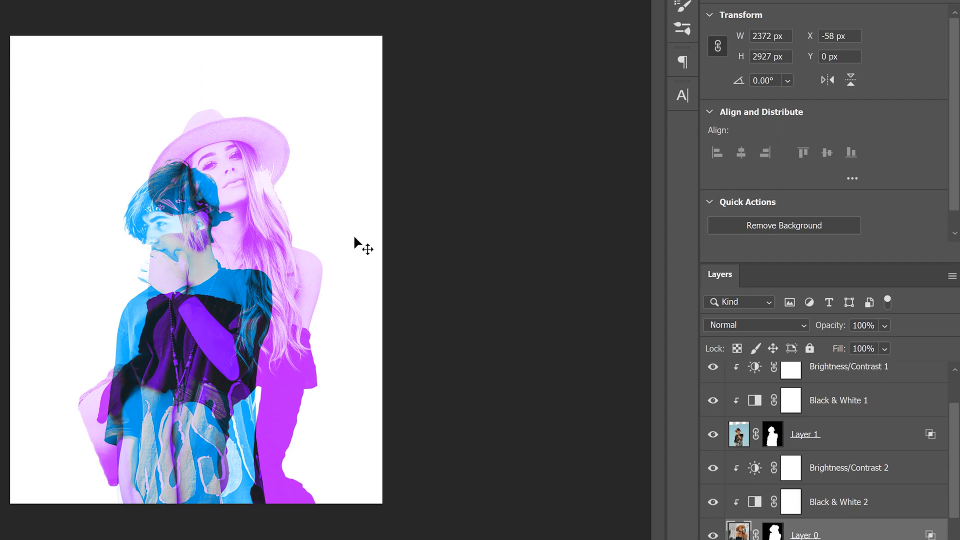
key("Down")
key("Down")
key("Down")
key("Down")
key("Down")
key("Down")
key("Down")
key("Down")
key("Right")
key("Right")
key("Right")
key("Right")
key("Right")
key("Right")
key("Up")
key("Up")
key("Up")
key("Up")
key("Up")
key("Up")
key("Up")
key("Up")
key("Up")
key("Up")
key("Up")
key("Up")
key("Up")
key("Up")
key("Left")
key("Left")
key("Right")
key("Right")
key("Right")
key("Right")
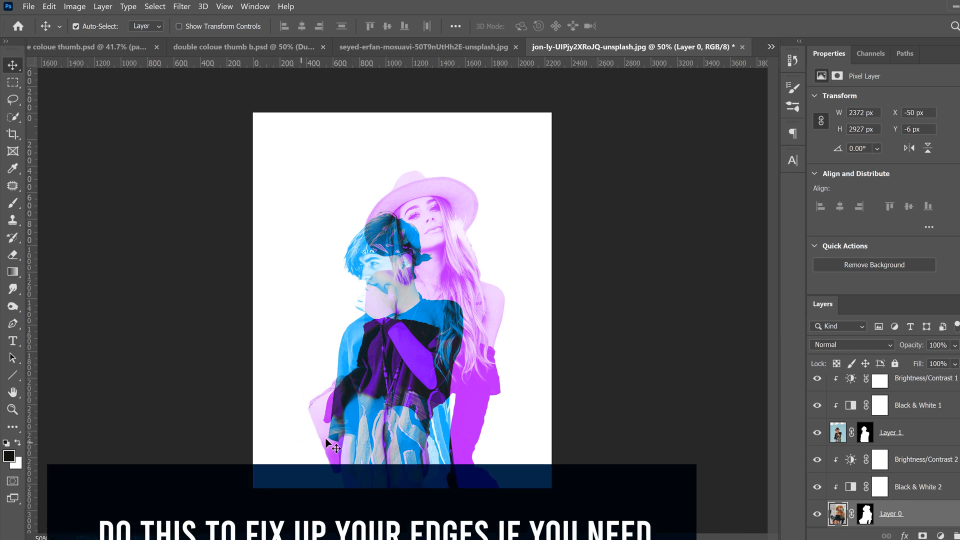
Target the woman's layer mask with the Brush tool and make black the foreground color.
scroll(953, 438, "down", 1)
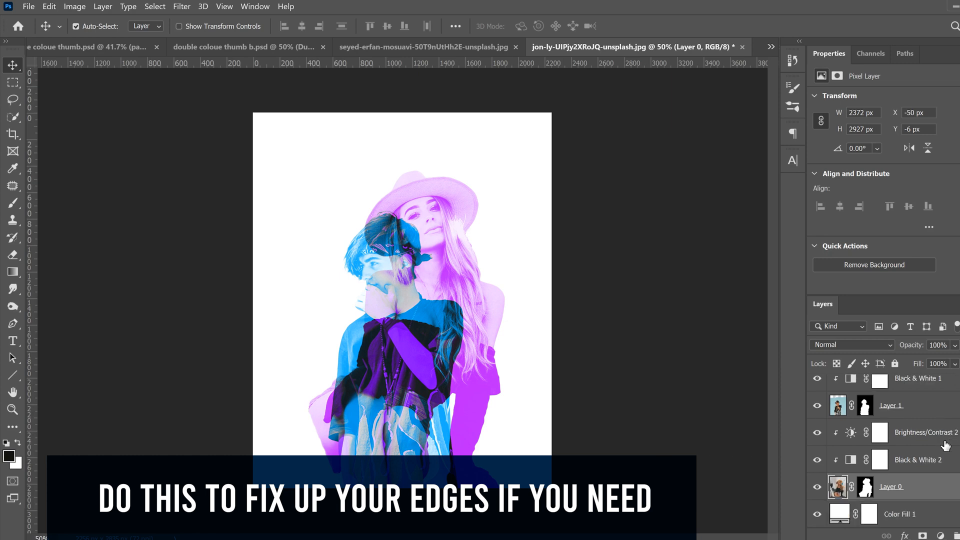
left_click(866, 490)
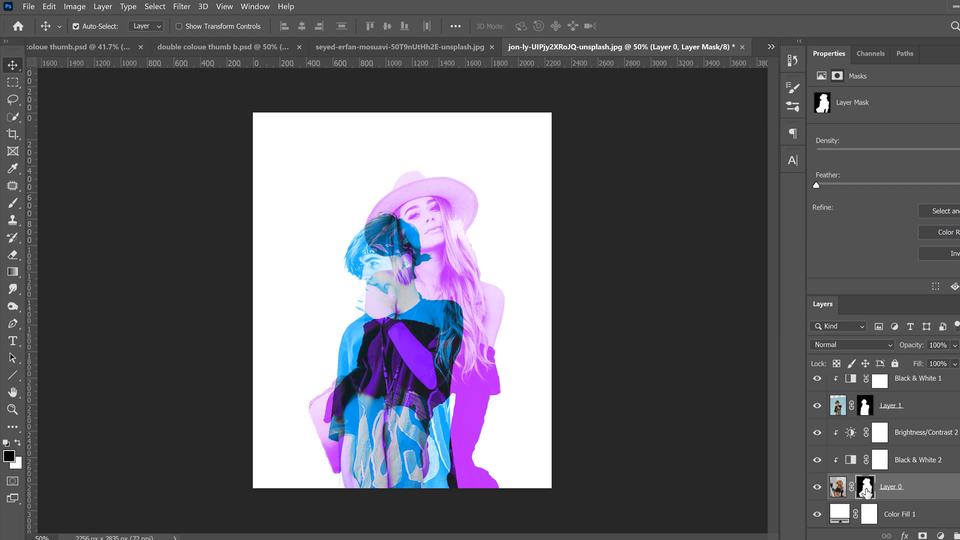
left_click(12, 205)
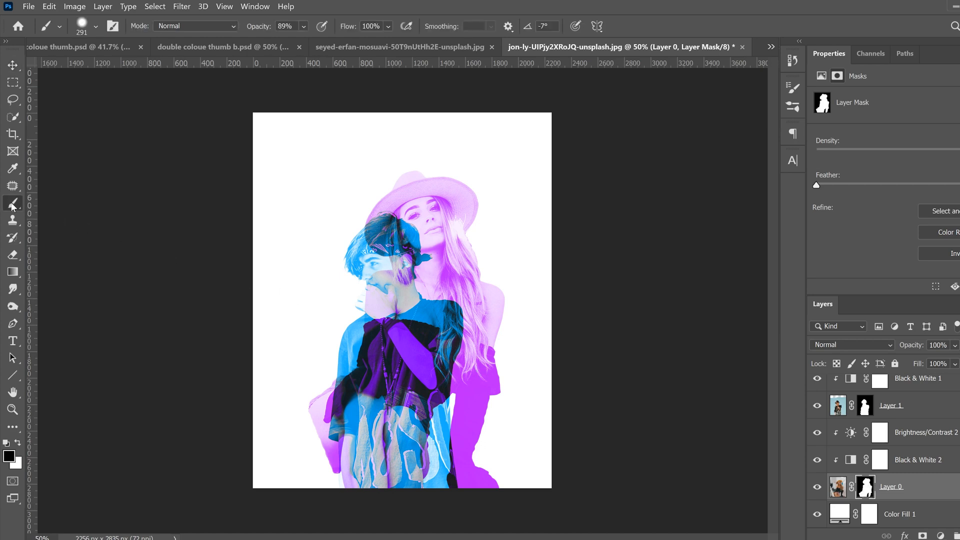
left_click(18, 443)
left_click(19, 443)
left_click(18, 442)
left_click(18, 443)
Set the brush to 275 px, 47% hardness and 76% opacity, and fade the woman's lower outer edge beside the man's shirt on the mask.
left_click(96, 28)
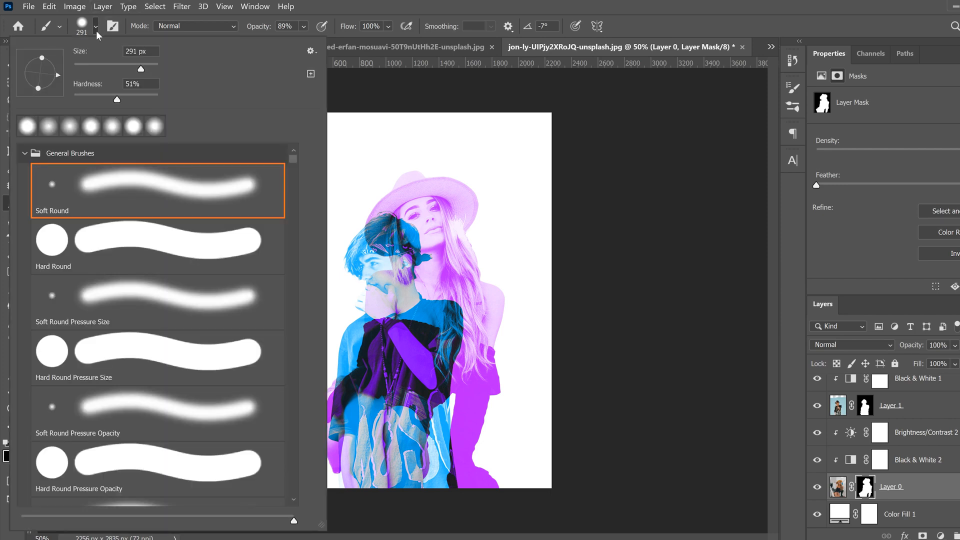
left_click(140, 71)
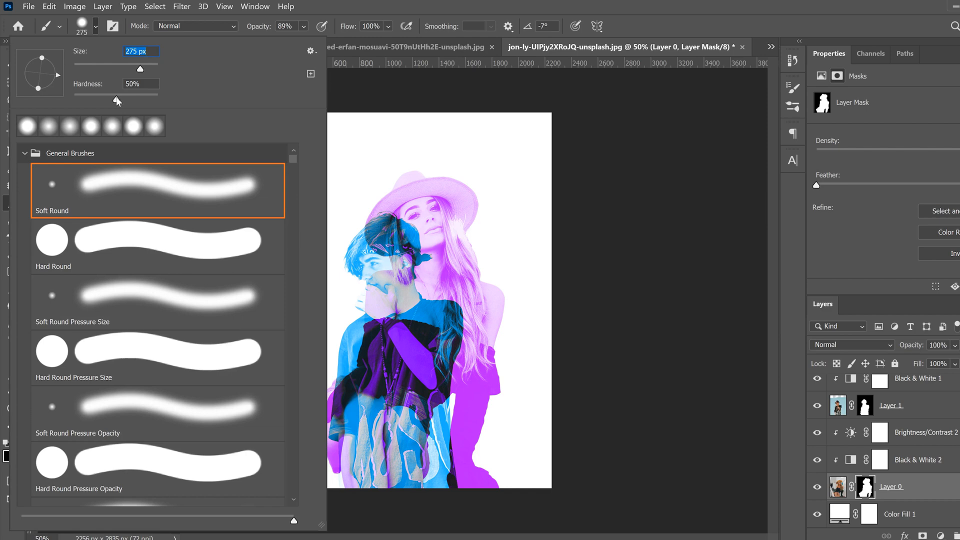
left_click_drag(106, 100, 114, 99)
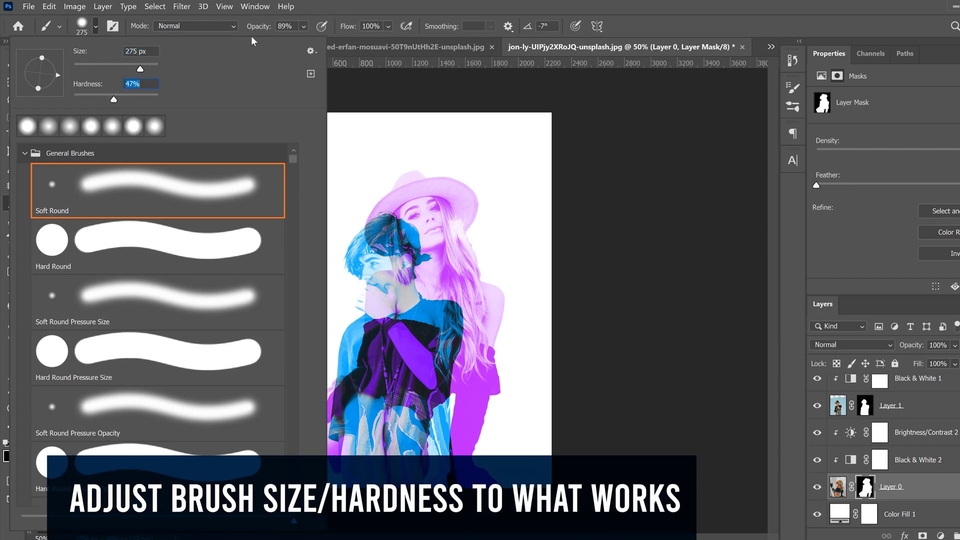
left_click(303, 26)
left_click_drag(343, 41, 333, 44)
mouse_move(314, 481)
left_mouse_down()
mouse_move(290, 395)
mouse_move(300, 453)
mouse_move(294, 440)
mouse_move(317, 480)
left_mouse_up()
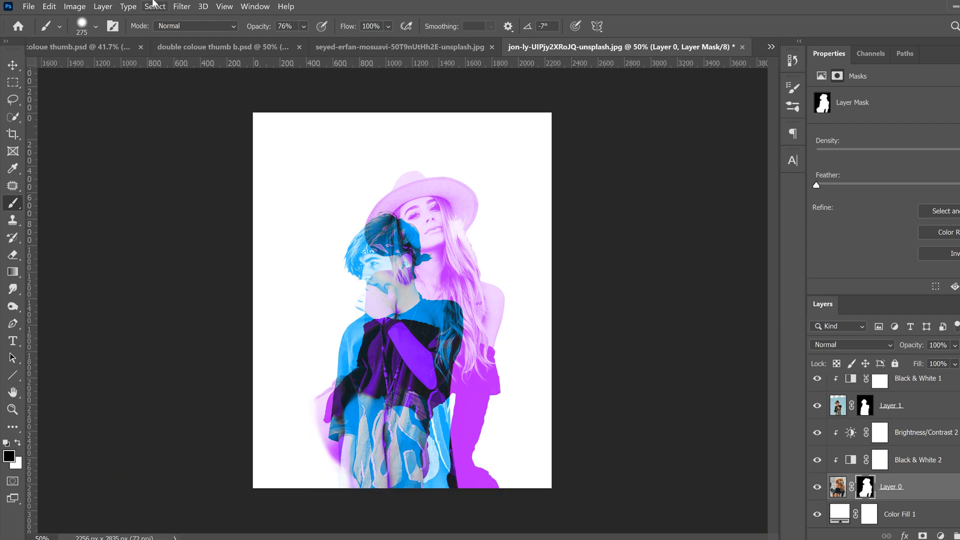
Change the mask brush to 480 px size, 1% hardness and 39% opacity.
left_click(305, 26)
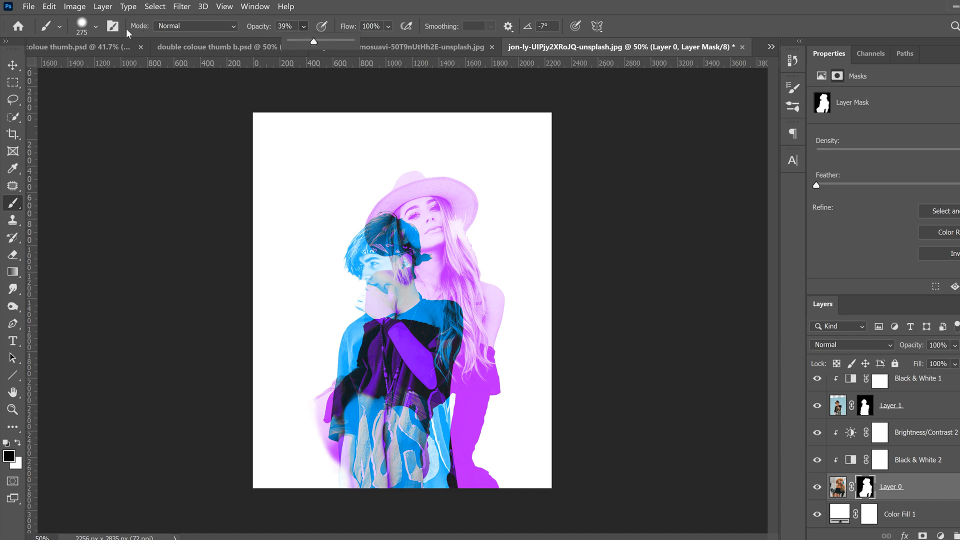
left_click(96, 27)
left_click_drag(113, 99, 90, 100)
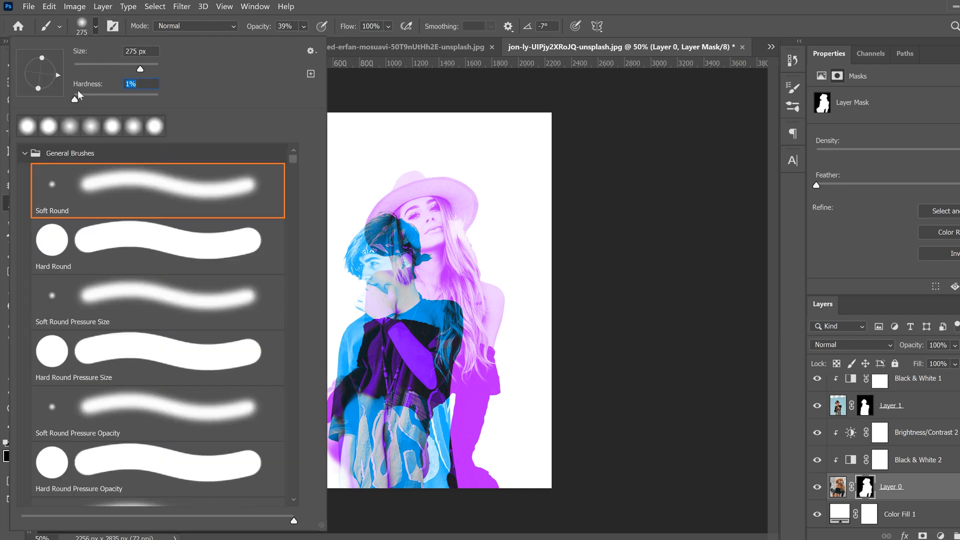
key("Return")
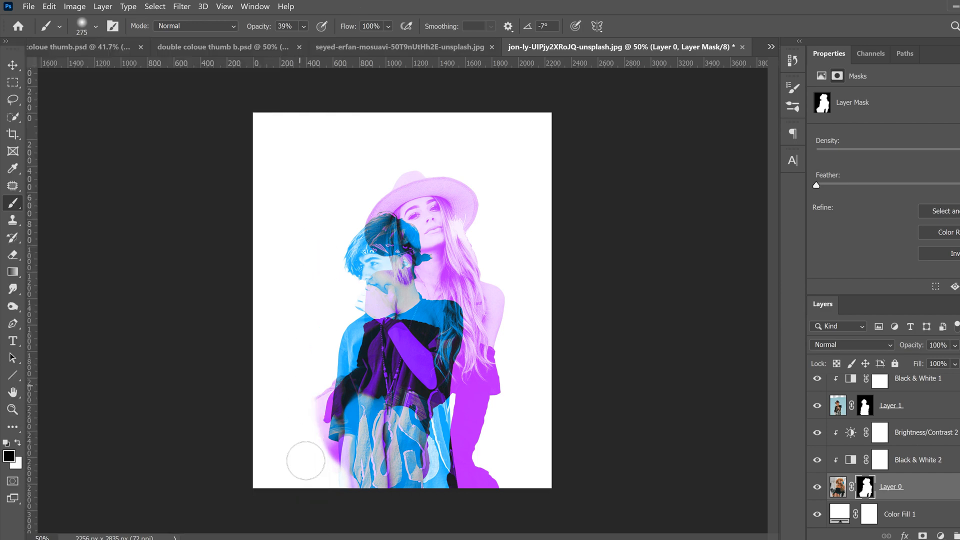
left_click(95, 26)
left_click_drag(142, 73, 151, 72)
key("Return")
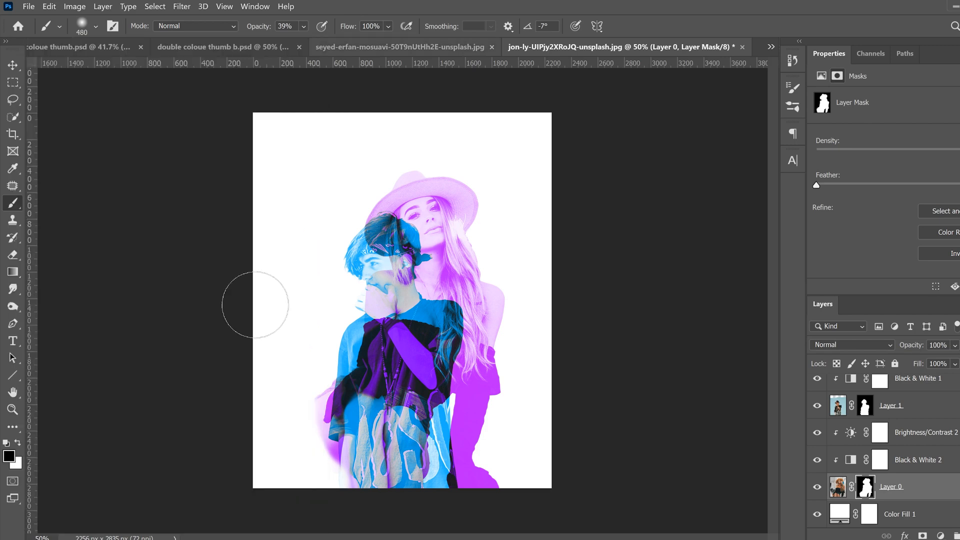